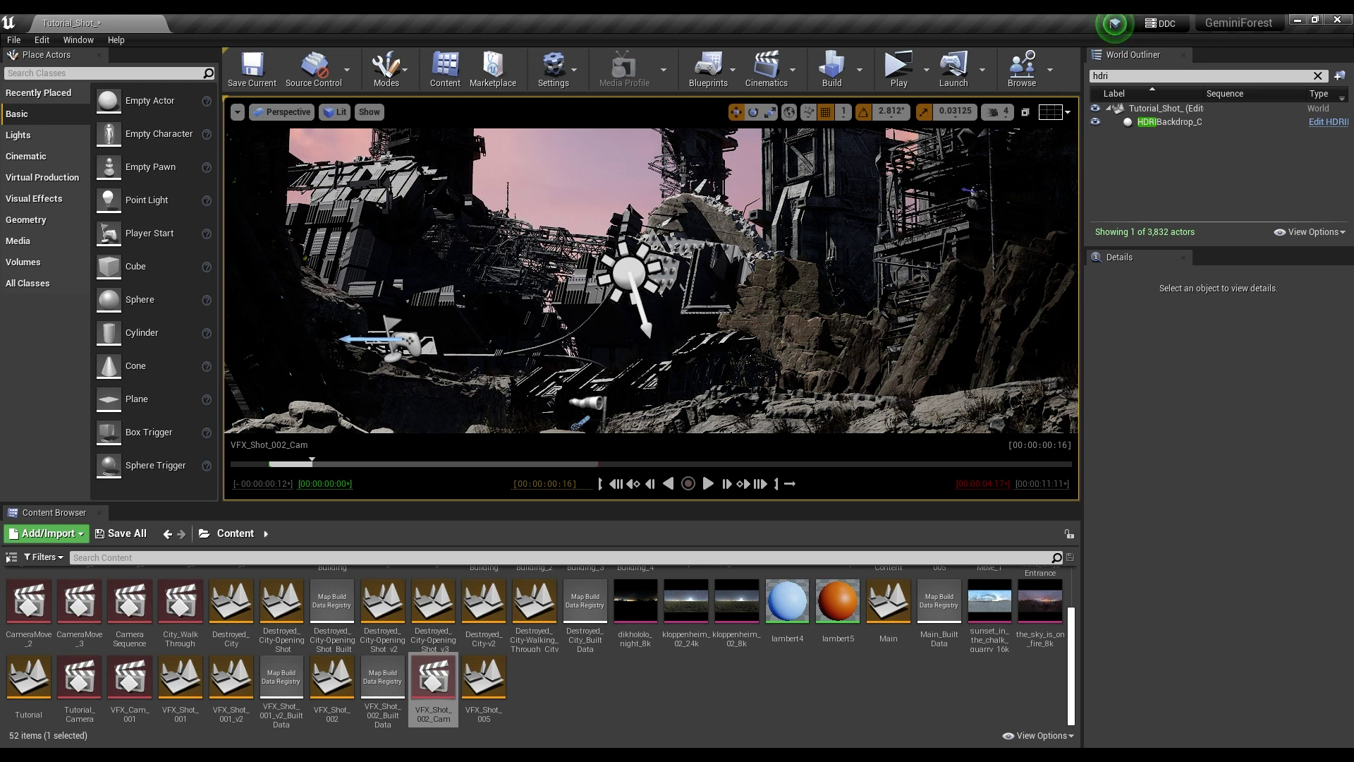
- Open the Project Settings window from the Settings menu
click(544, 79)
click(579, 134)
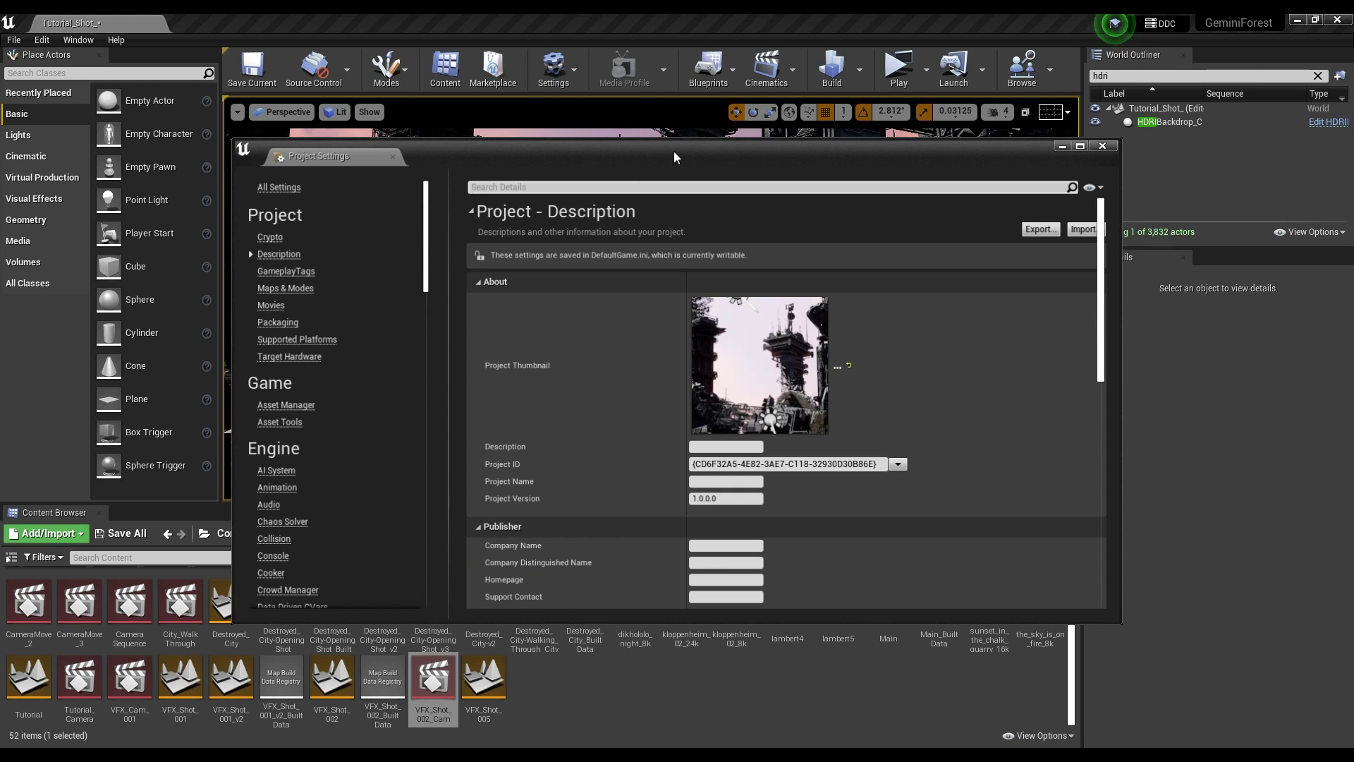
- Search settings for 'raytracin' to confirm Ray Tracing, then check Windows Default RHI is DirectX 12
click(674, 189)
text(raytracin)
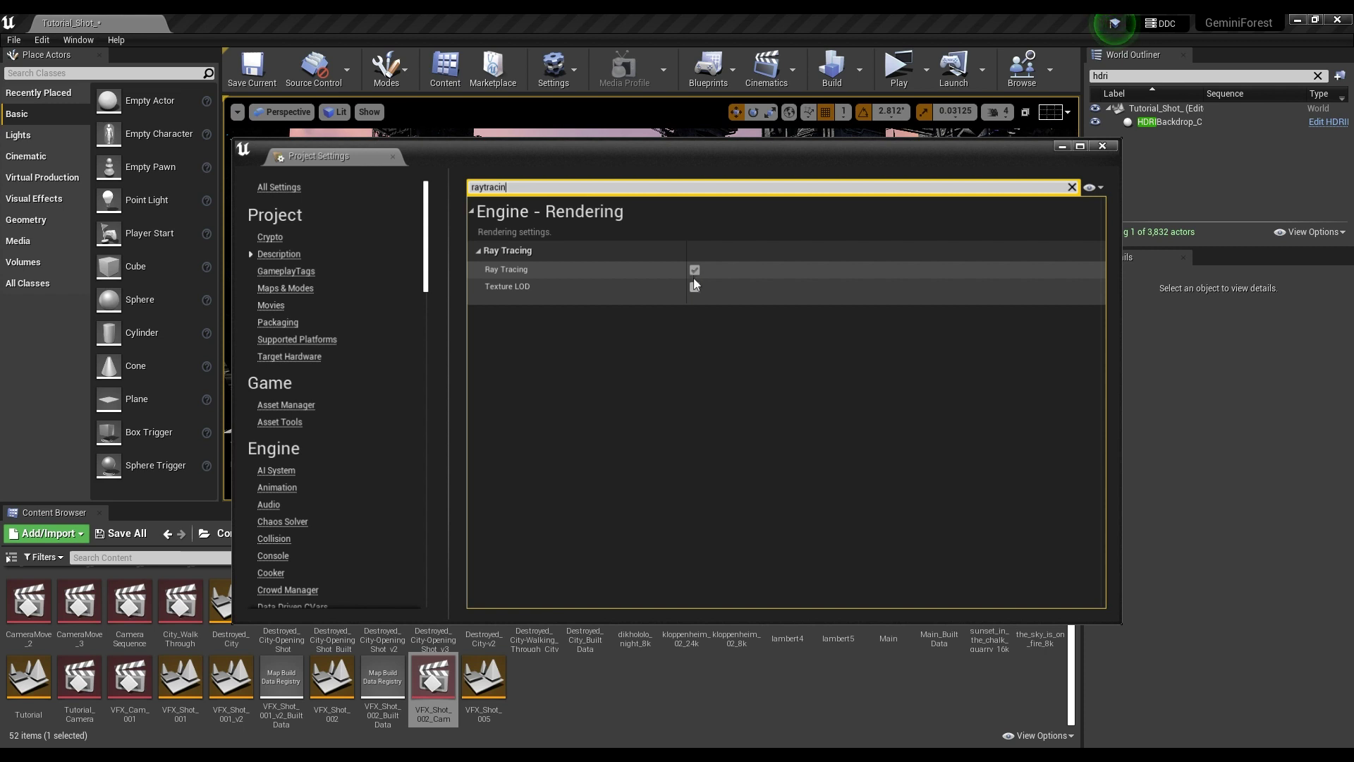
scroll(426, 251, down, 4)
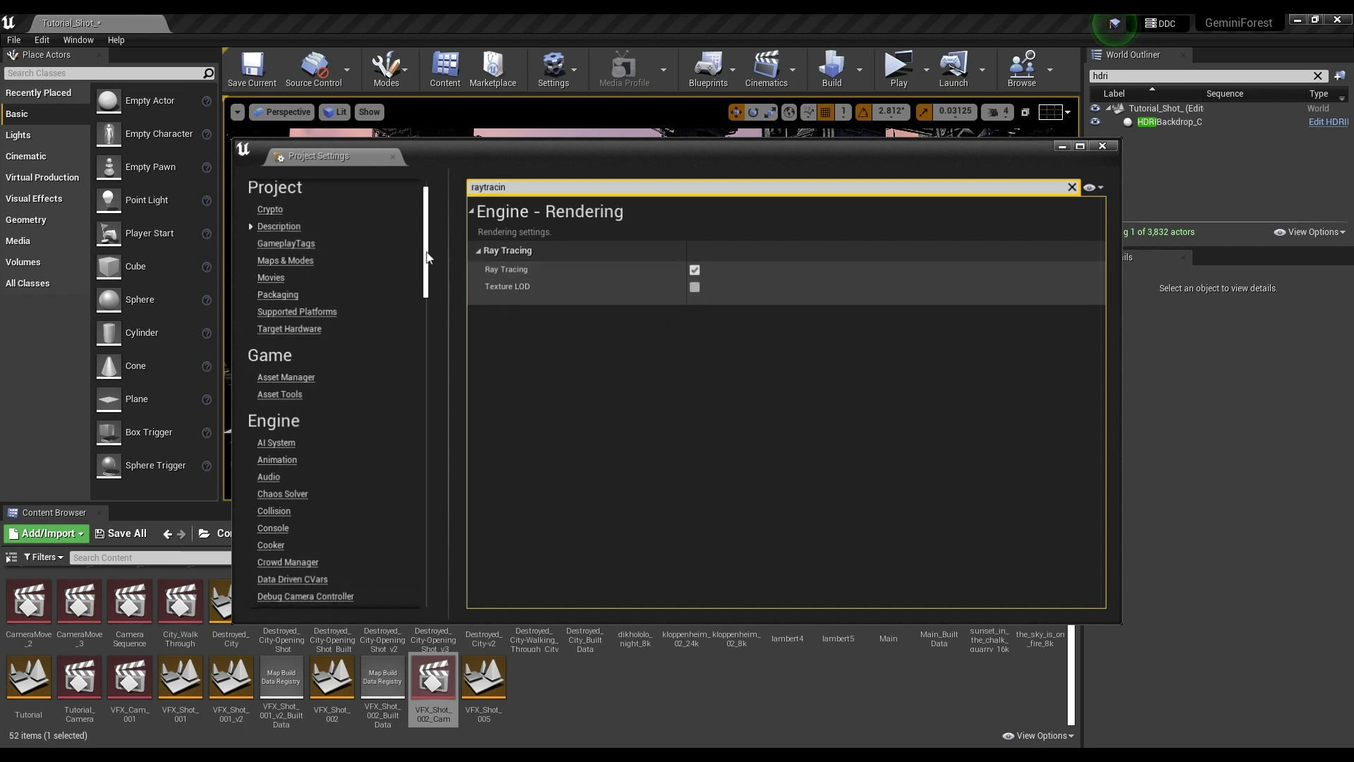
click(1073, 189)
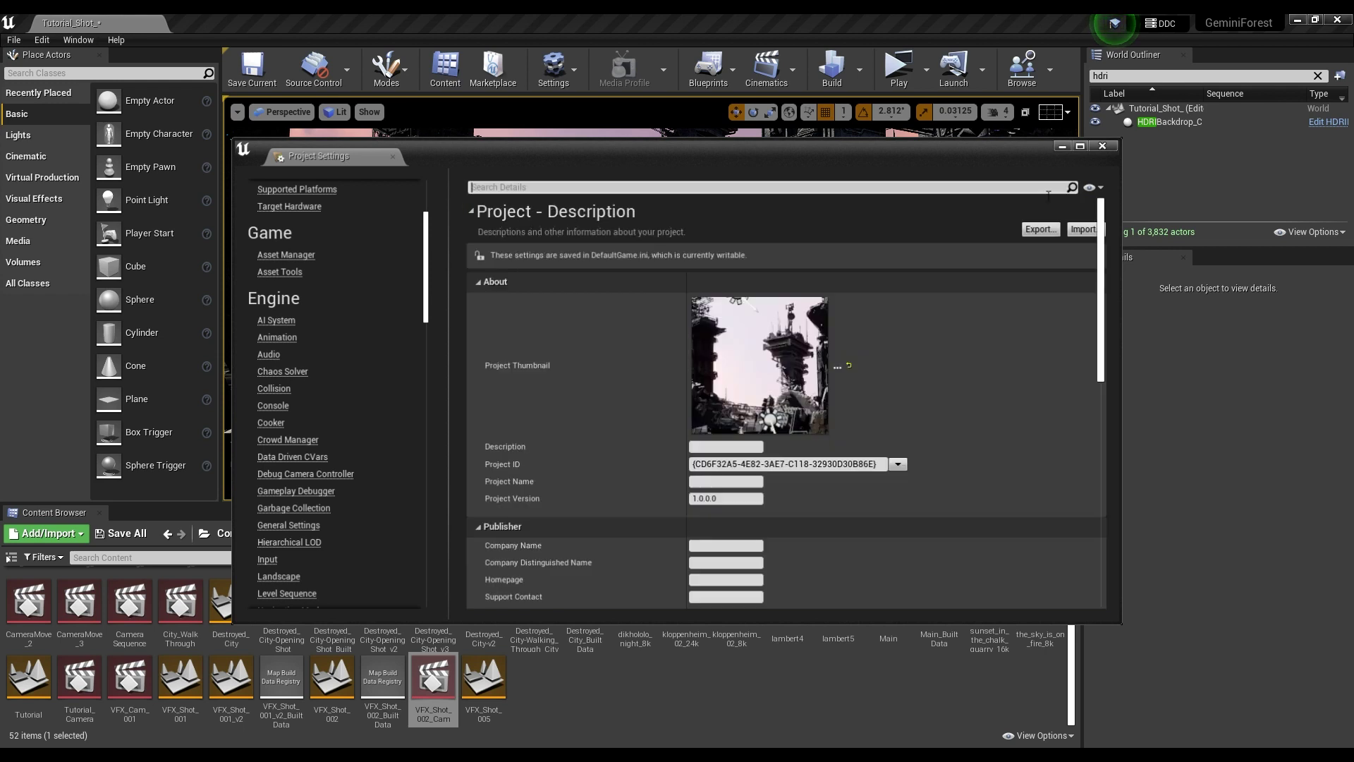
drag(428, 258, 409, 416)
click(275, 464)
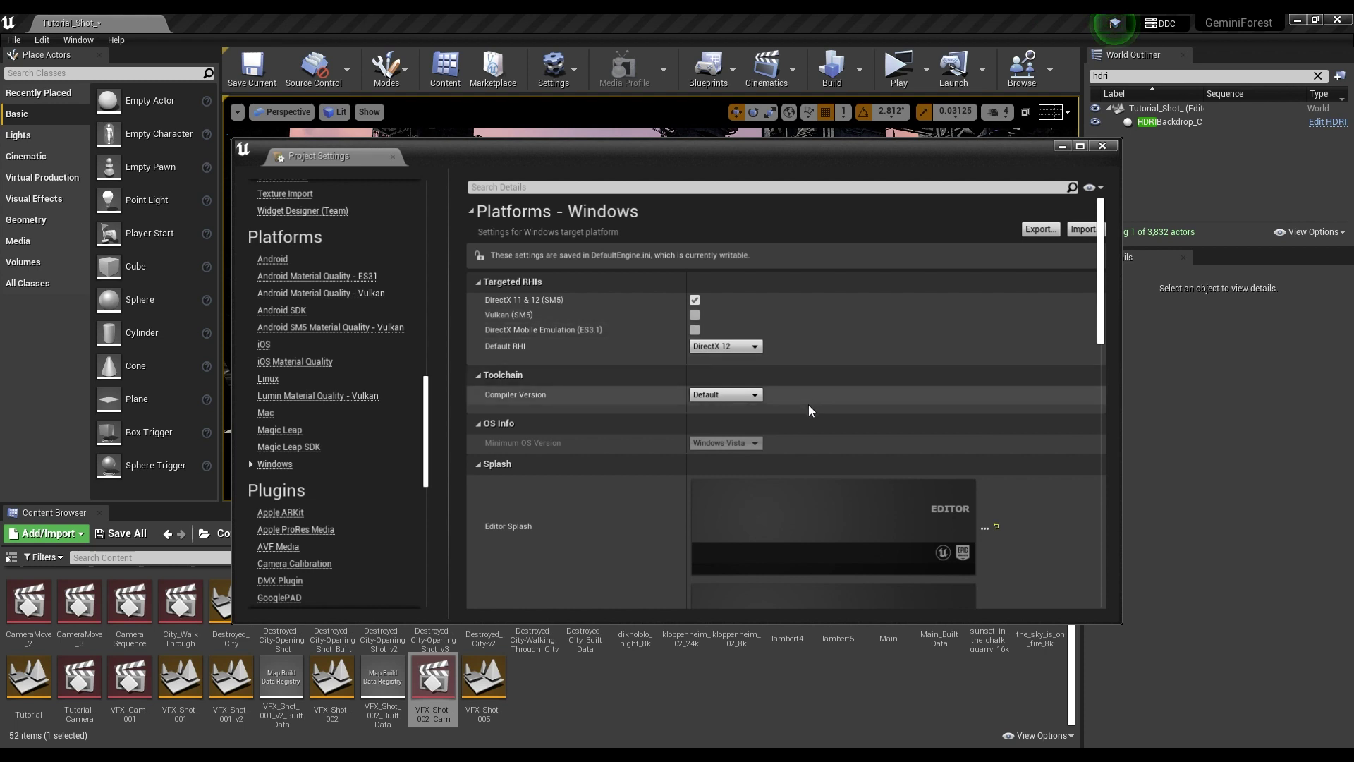
- Close Project Settings, orbit toward the towers, and compare Lit against Path Tracing view
click(1102, 146)
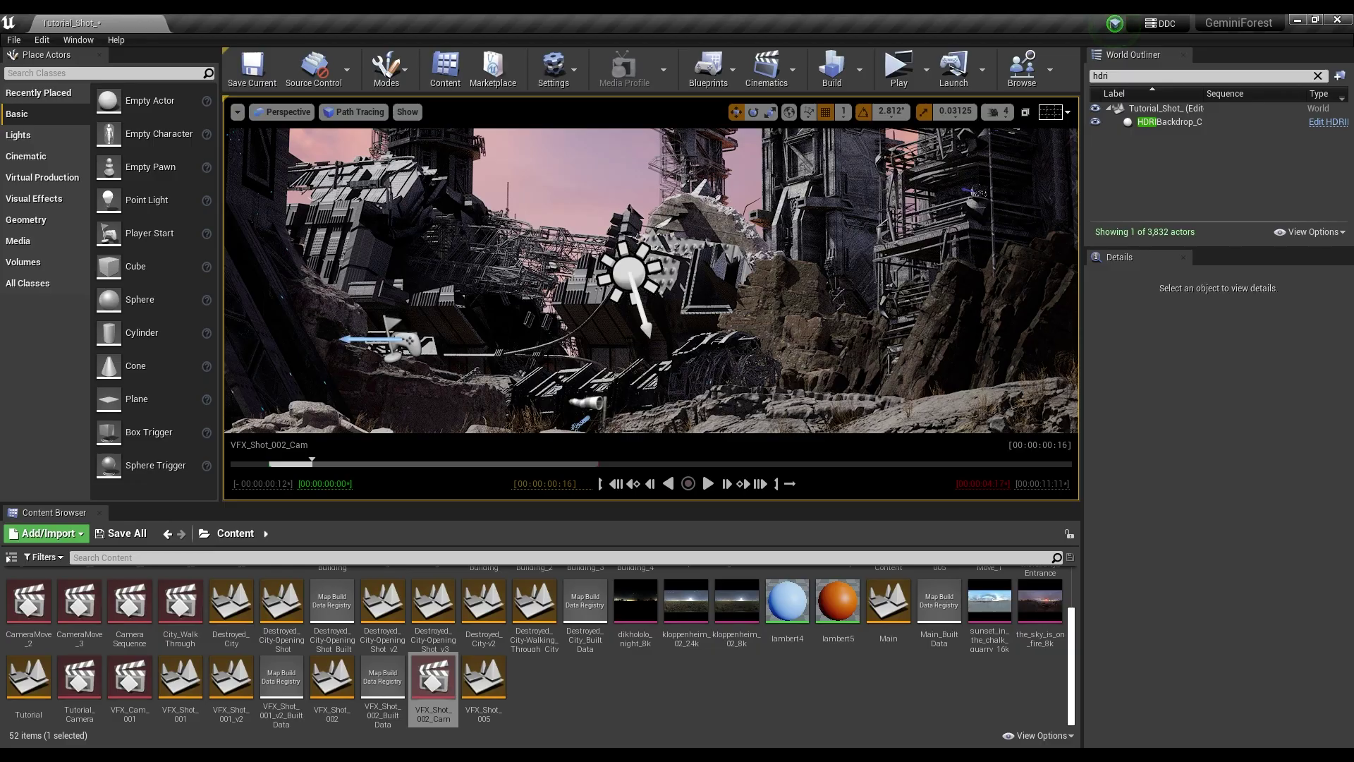
mouse_move(635, 296)
right_down()
mouse_move(581, 357)
mouse_move(649, 423)
right_up()
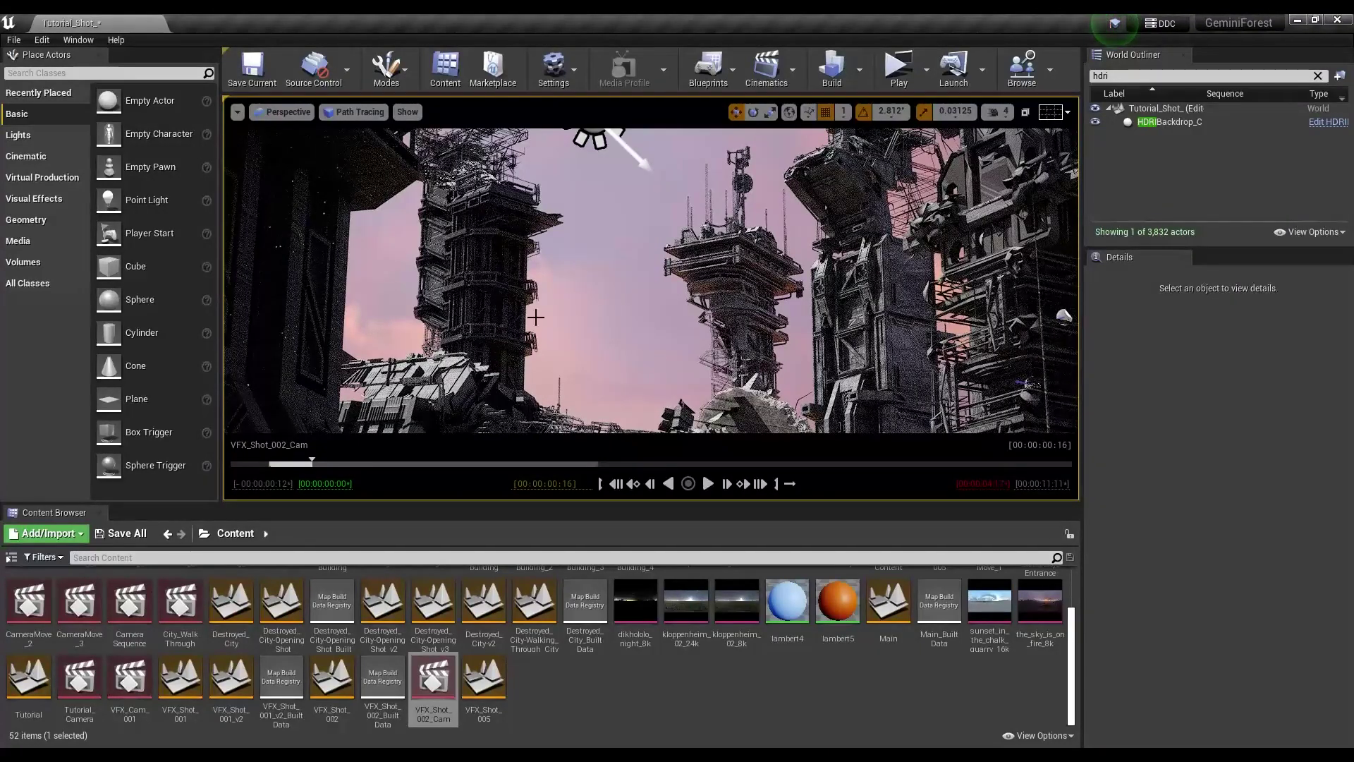
click(354, 111)
click(371, 133)
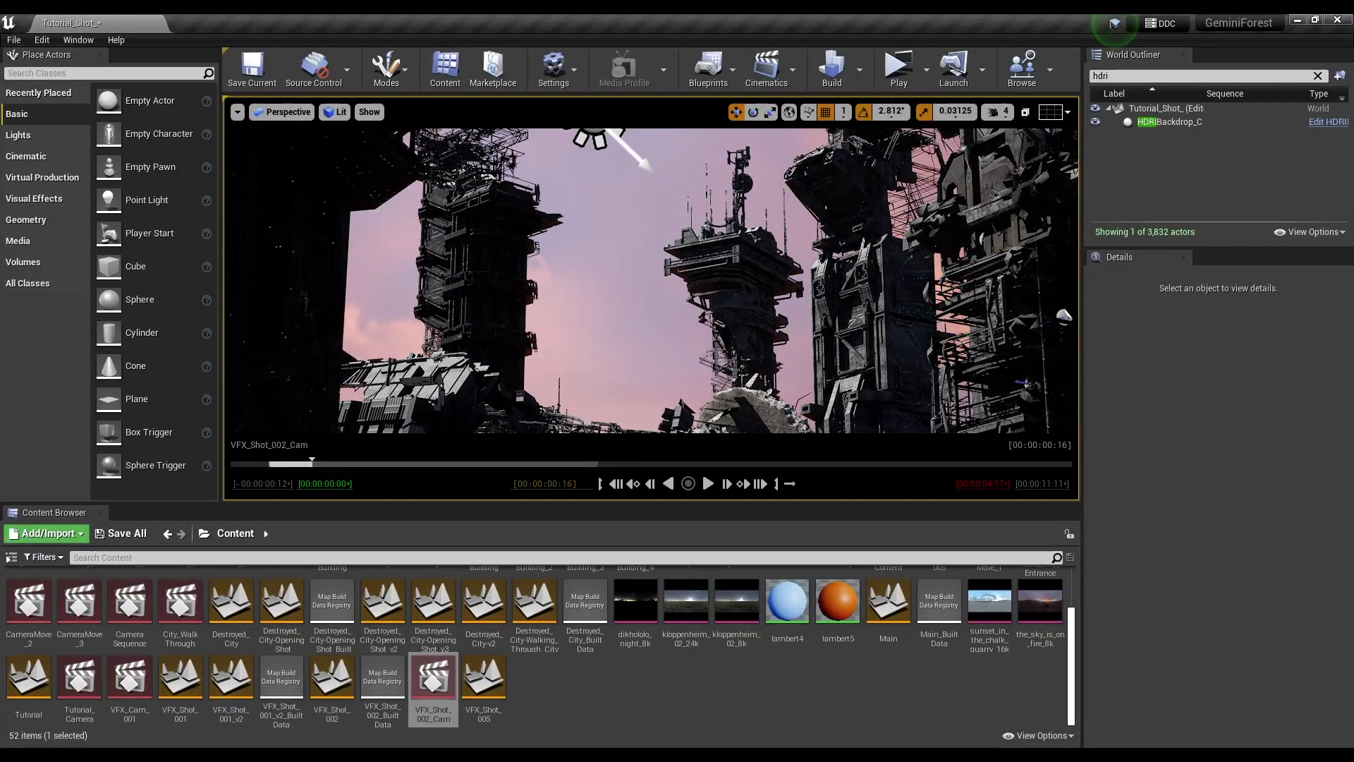
click(335, 111)
click(378, 256)
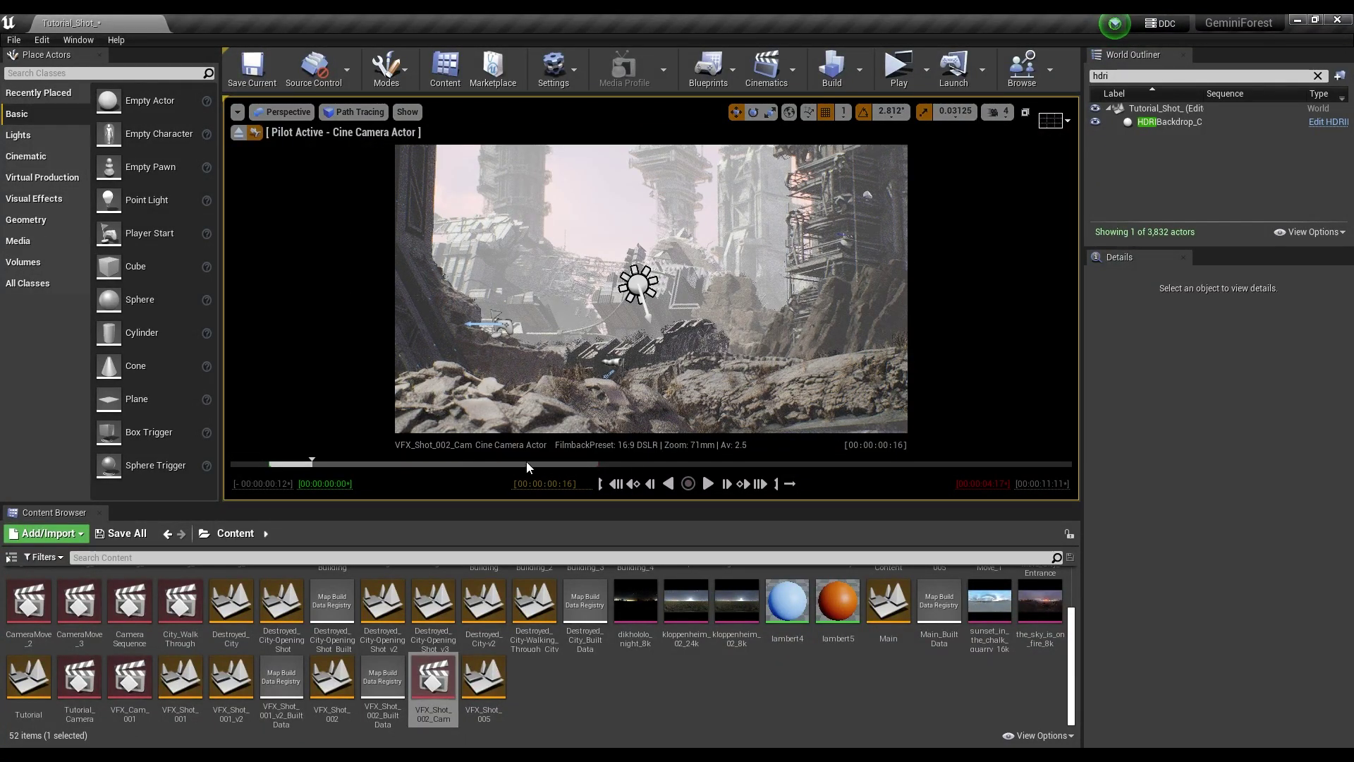
- Jump the sequence to 00:00:04:08 in Path Tracing and clear the Outliner filter
click(570, 463)
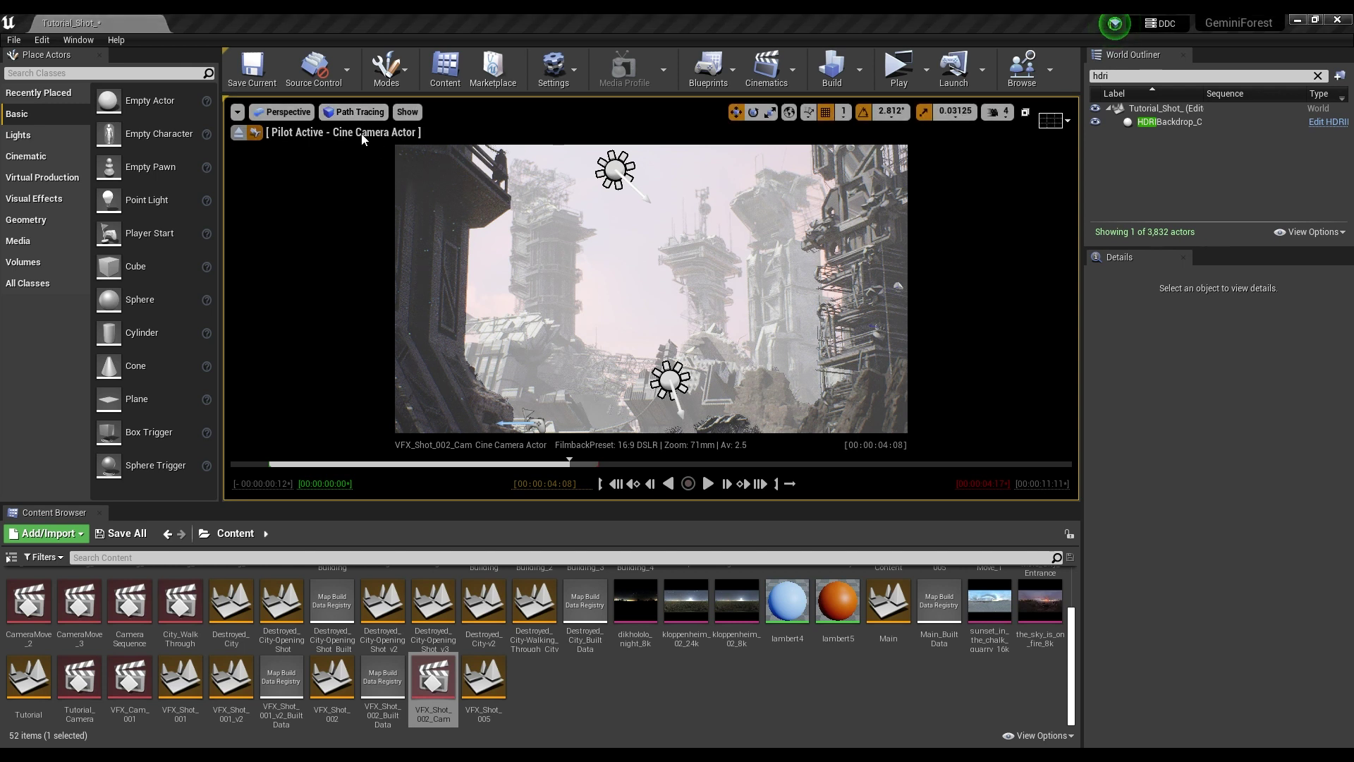
key(alt+4)
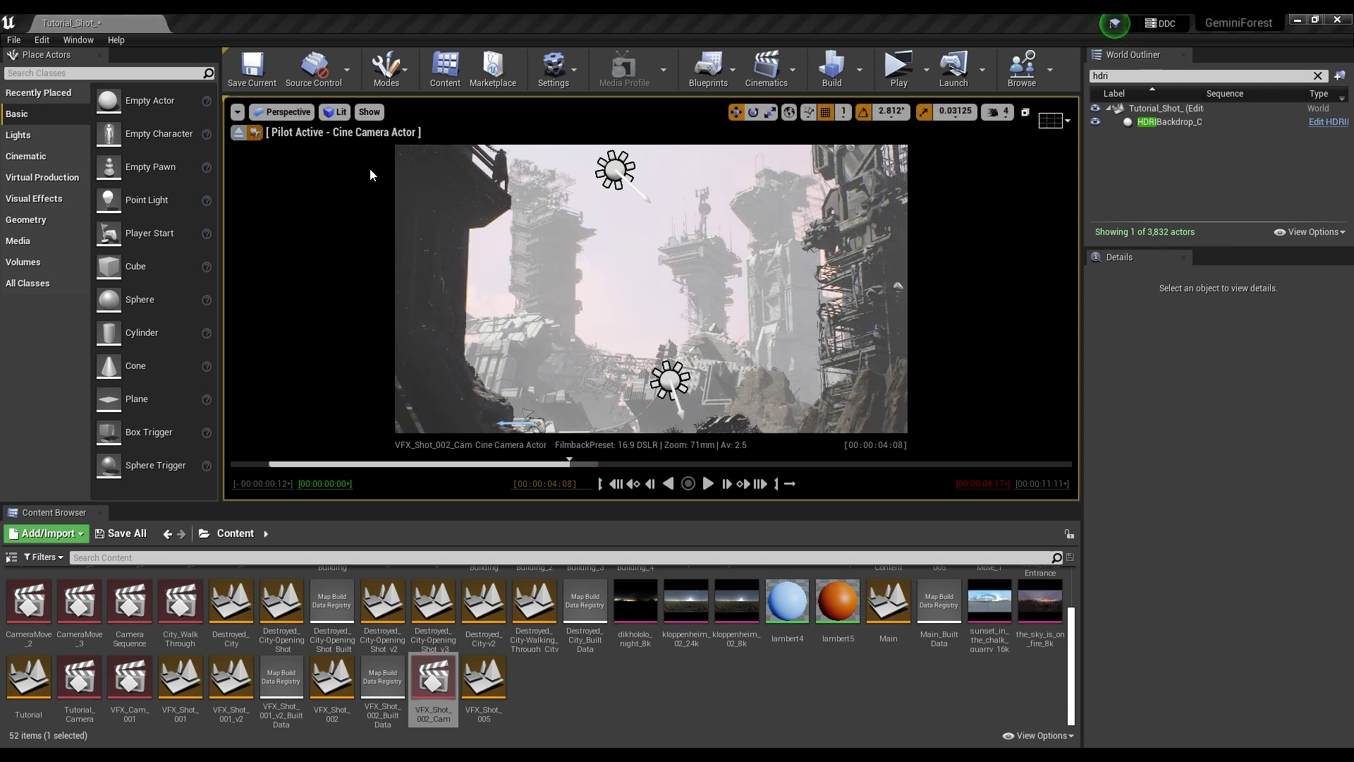
key(alt+4)
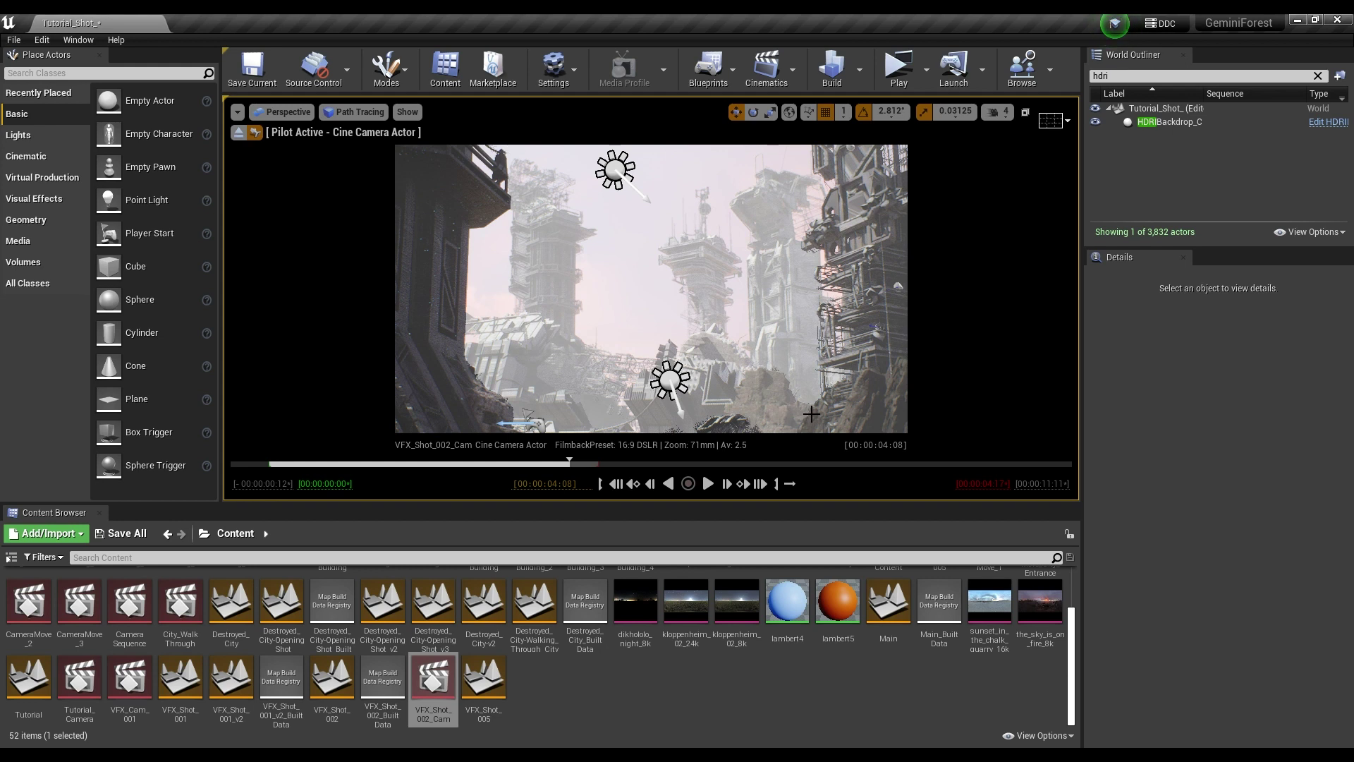
click(1318, 76)
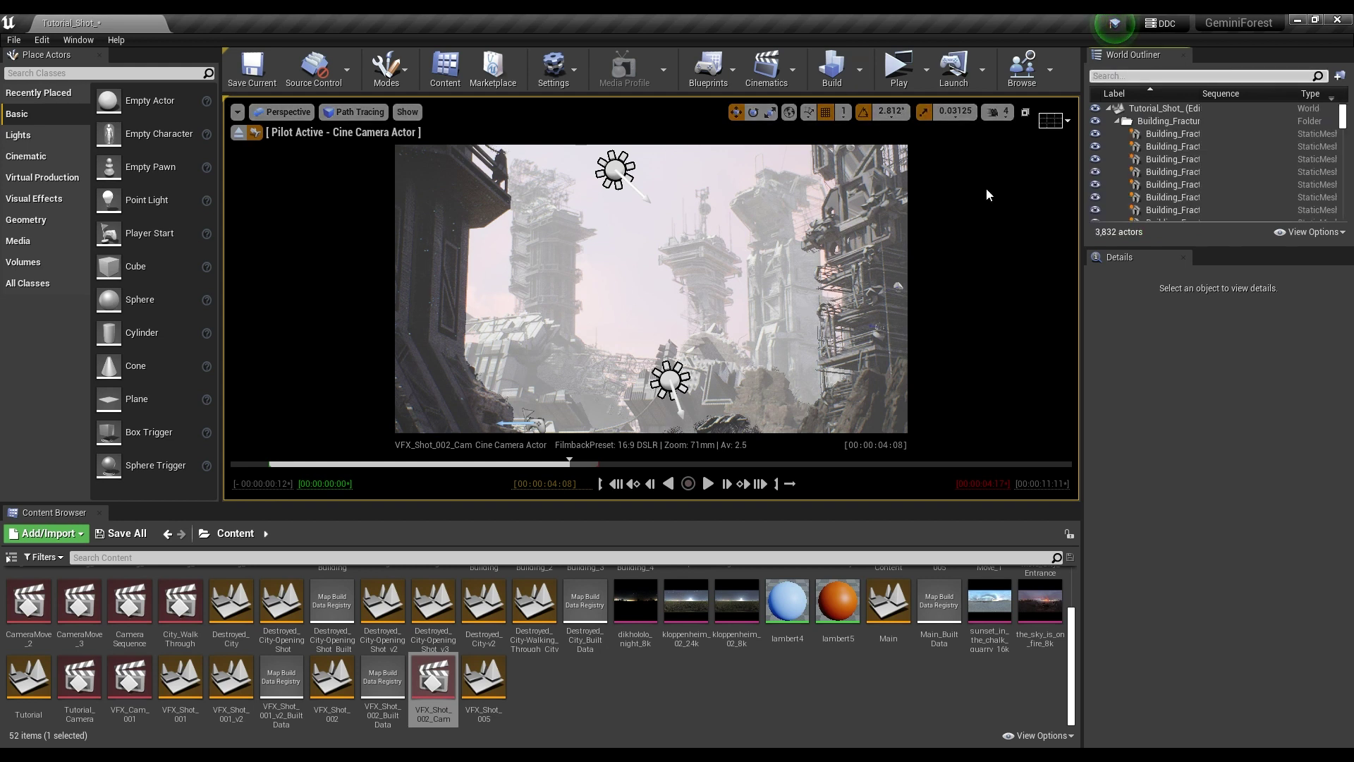
click(1130, 79)
- Select the PostProcessVolume via 'postpro' search and filter its Details by 'path'
text(postp)
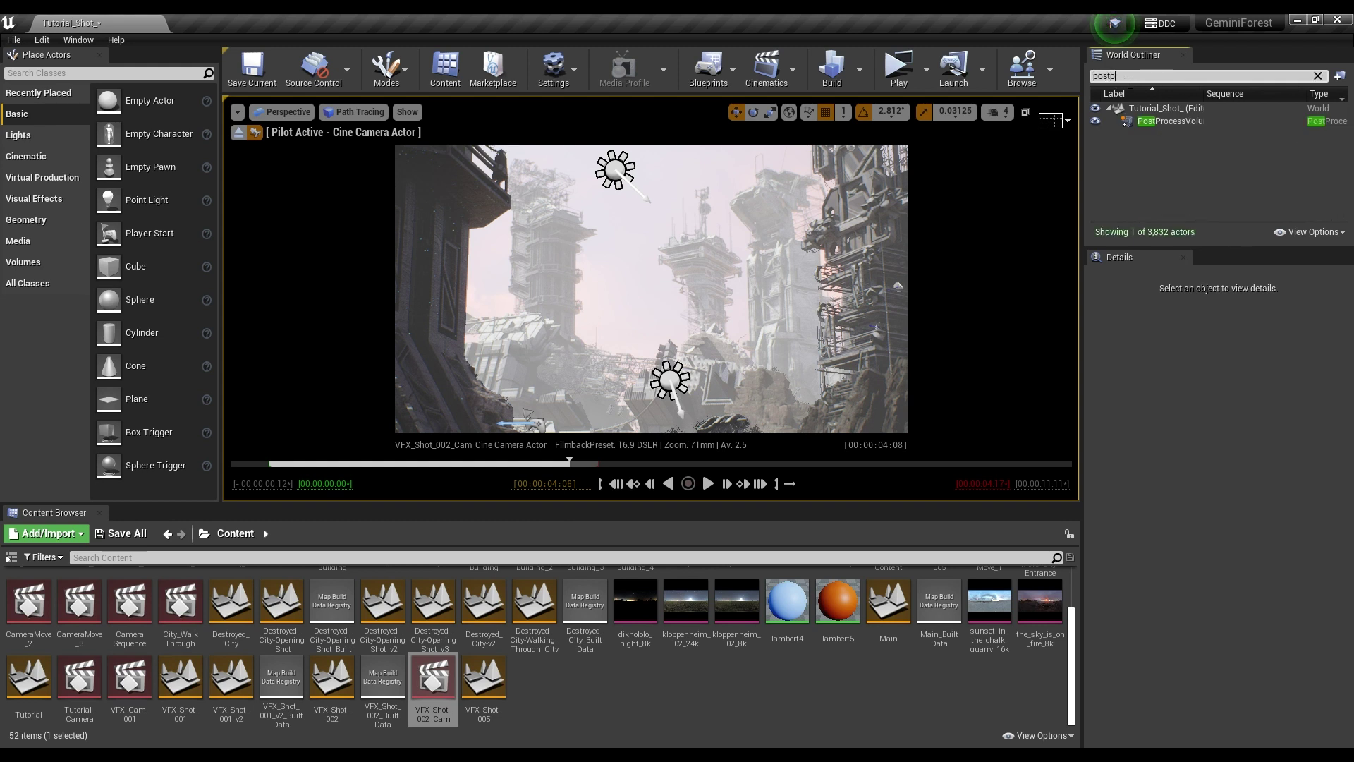
text(ro)
click(1150, 122)
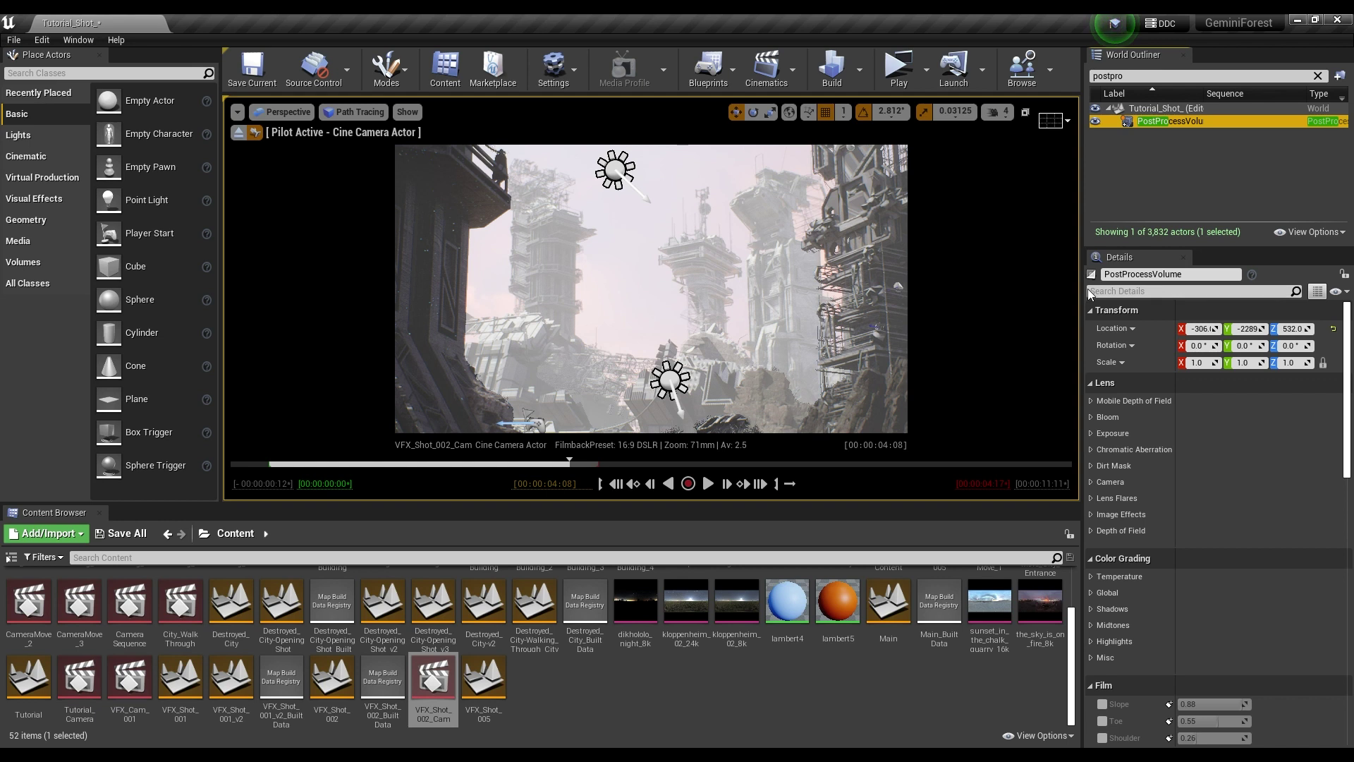
click(1120, 292)
text(p)
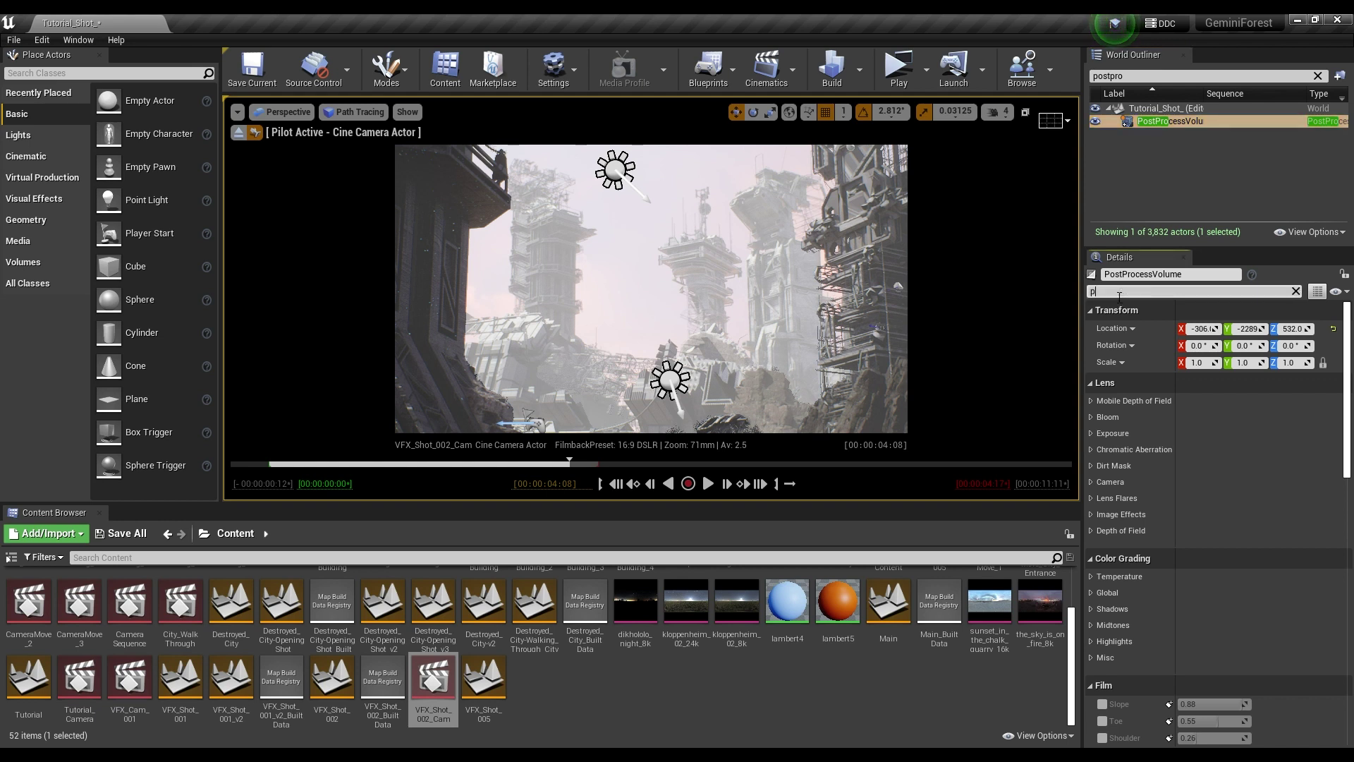
text(ath)
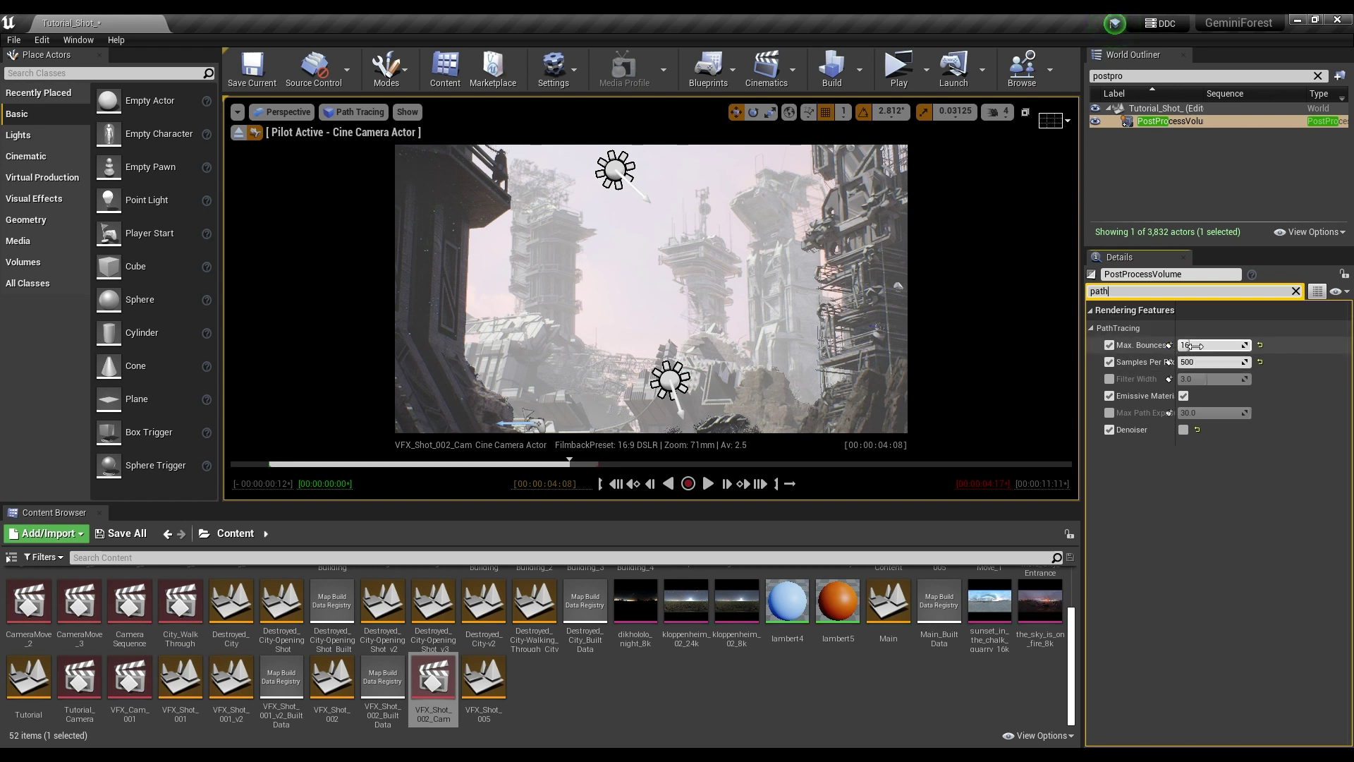
- Inspect the volume's path tracing Max Bounces (16) and Samples Per Pixel (500)
click(1219, 351)
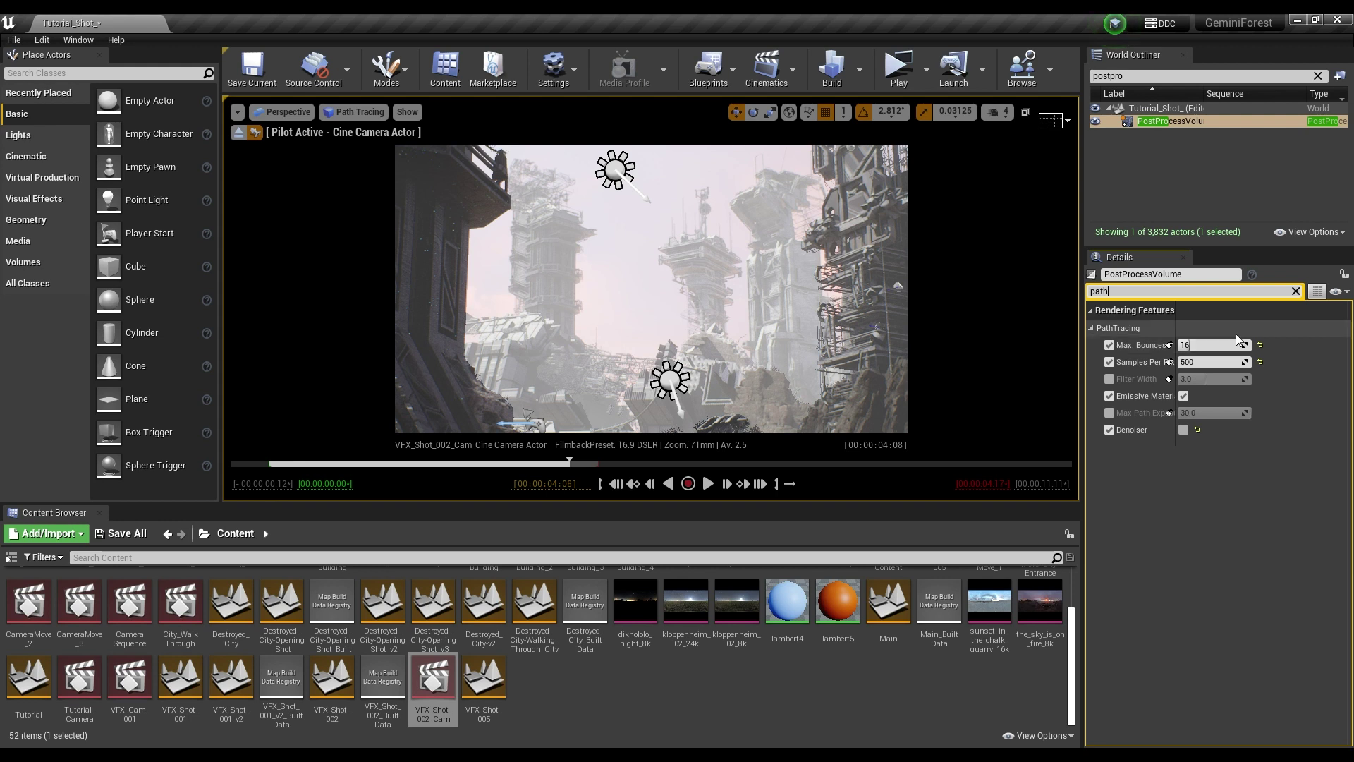
click(1212, 366)
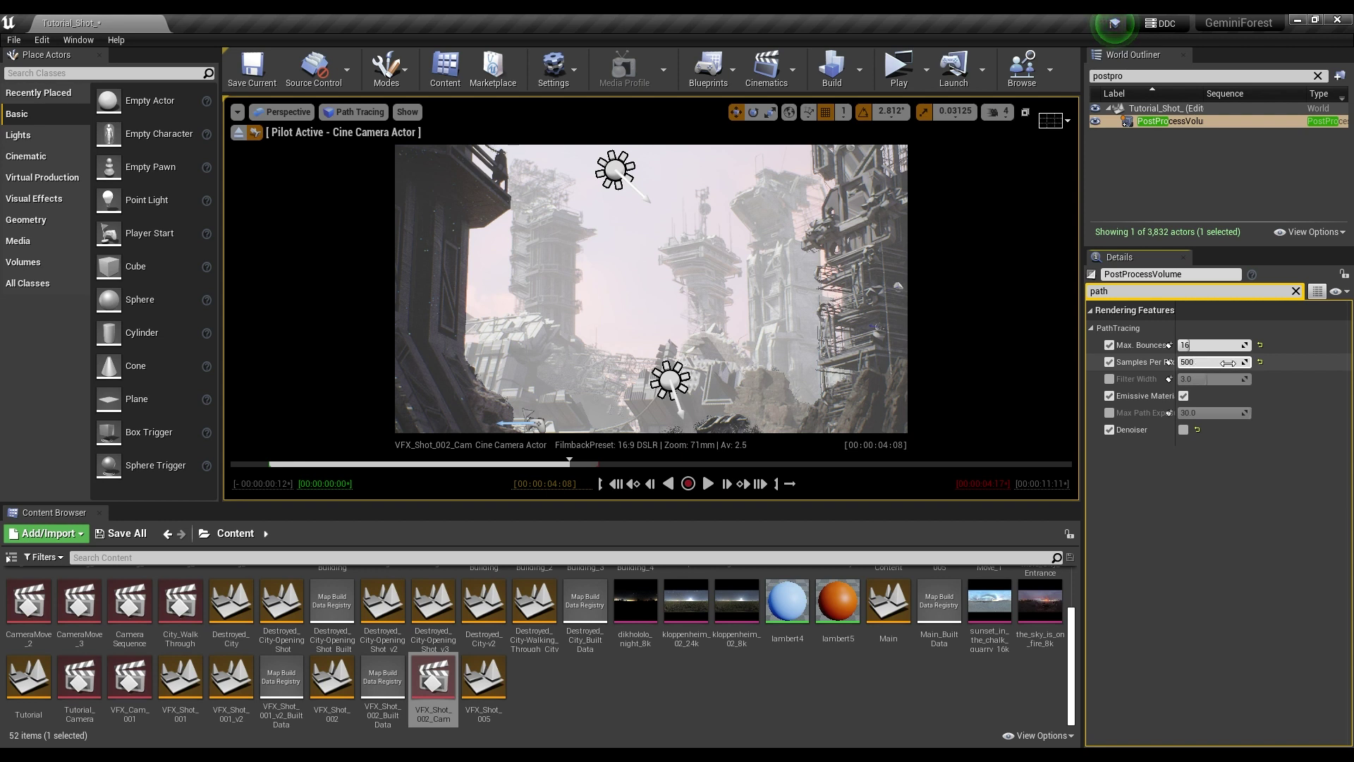
click(1208, 363)
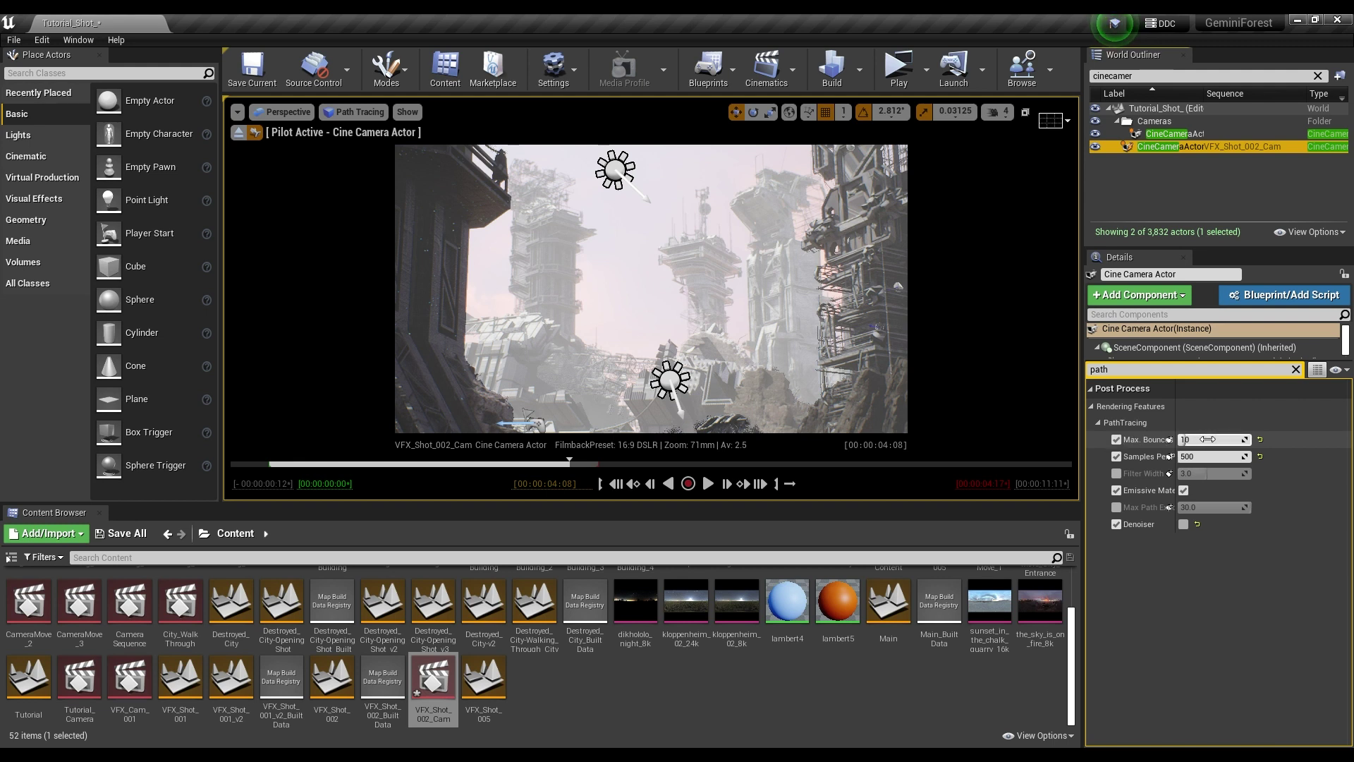
- Set the cine camera's path tracing to 10 max bounces and 500 samples, toggling the denoiser
click(1260, 439)
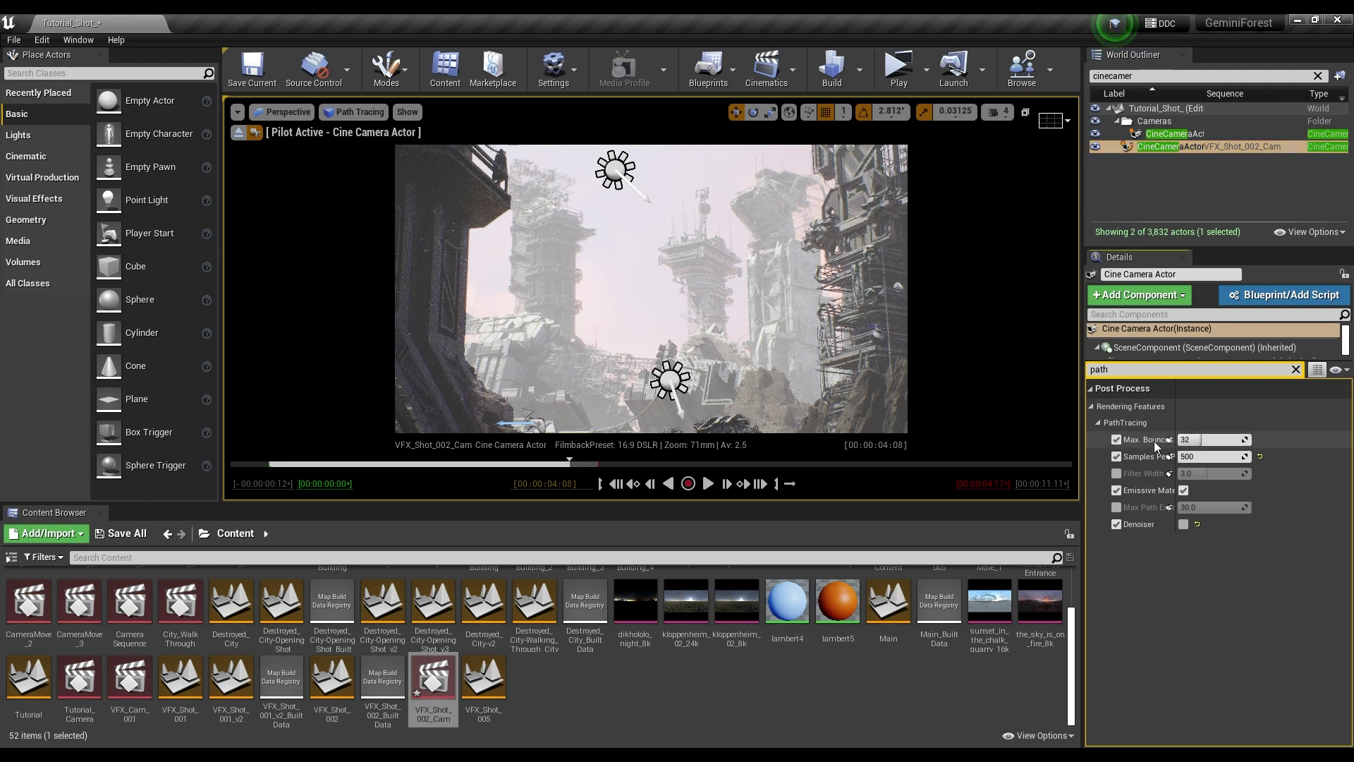
click(1199, 440)
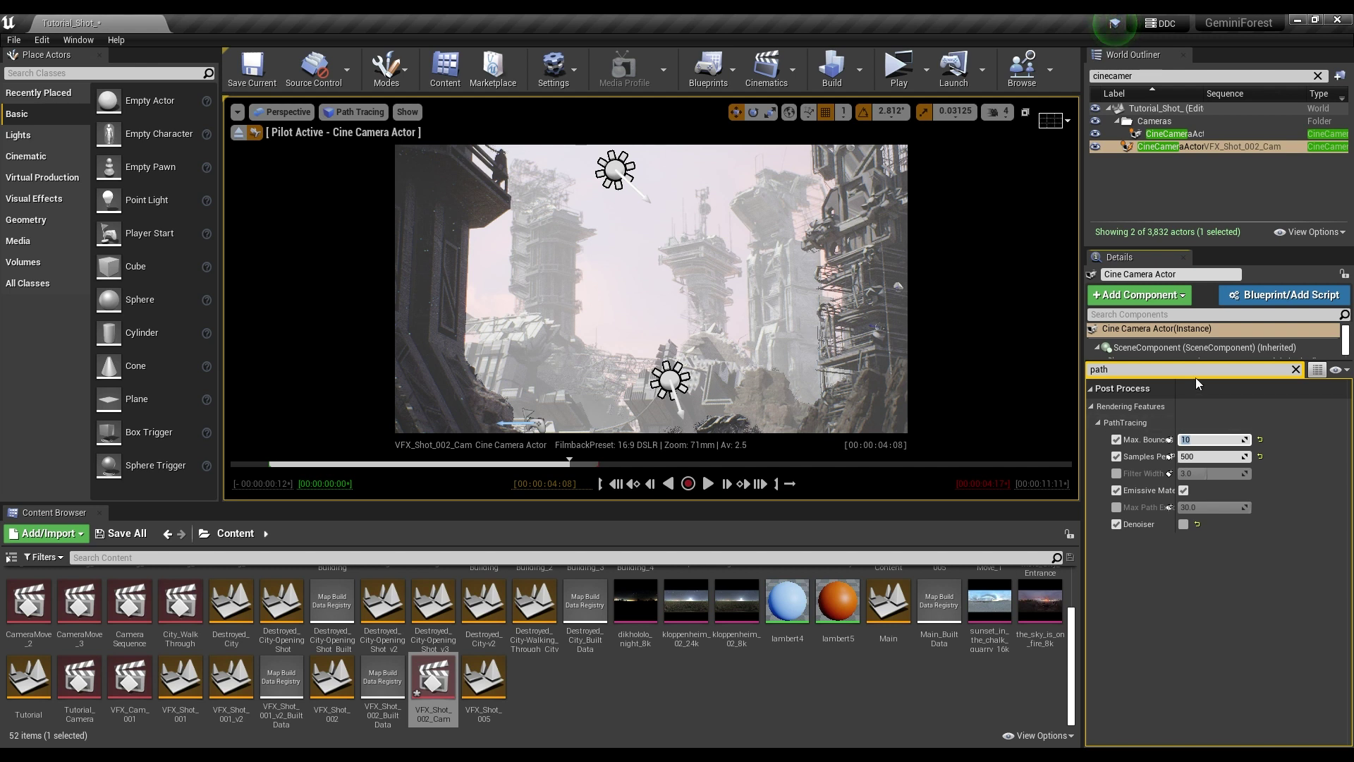
text(5)
text(10)
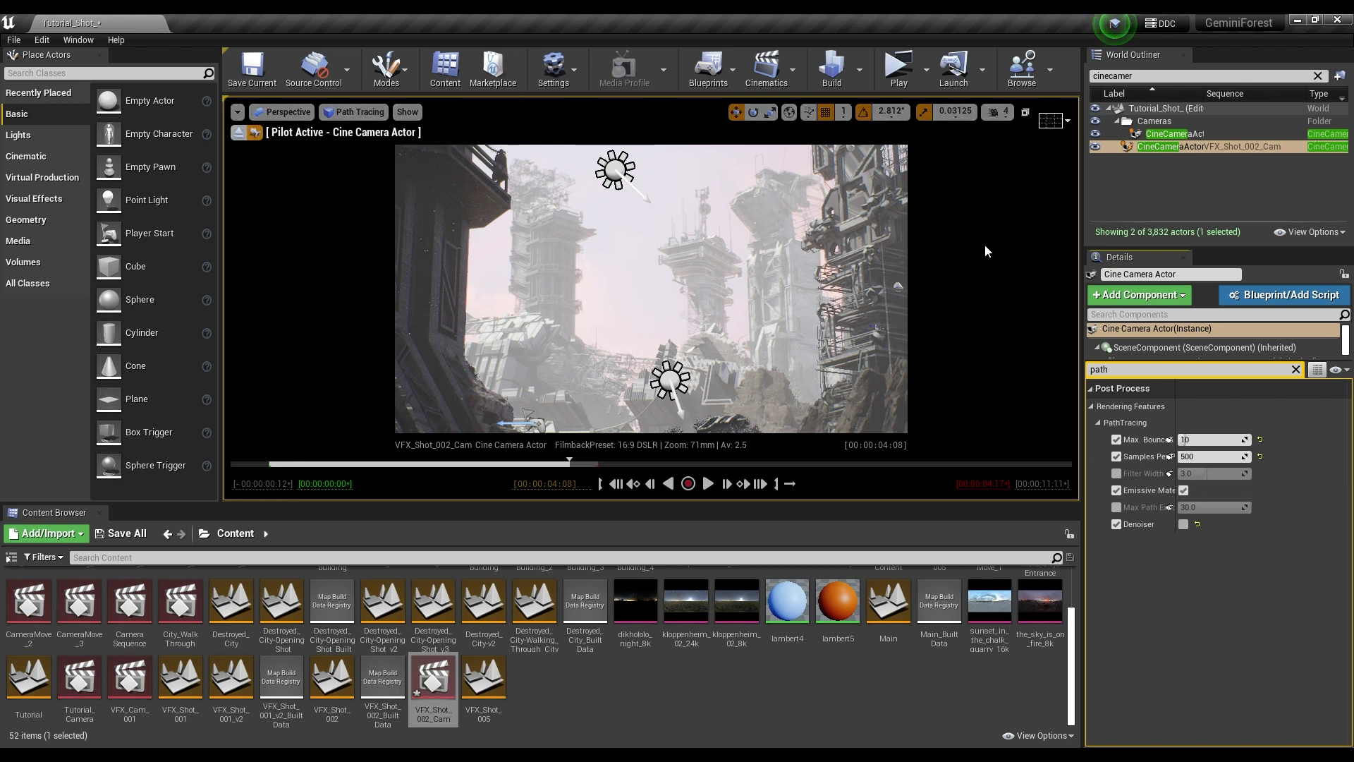
click(1116, 524)
click(1184, 526)
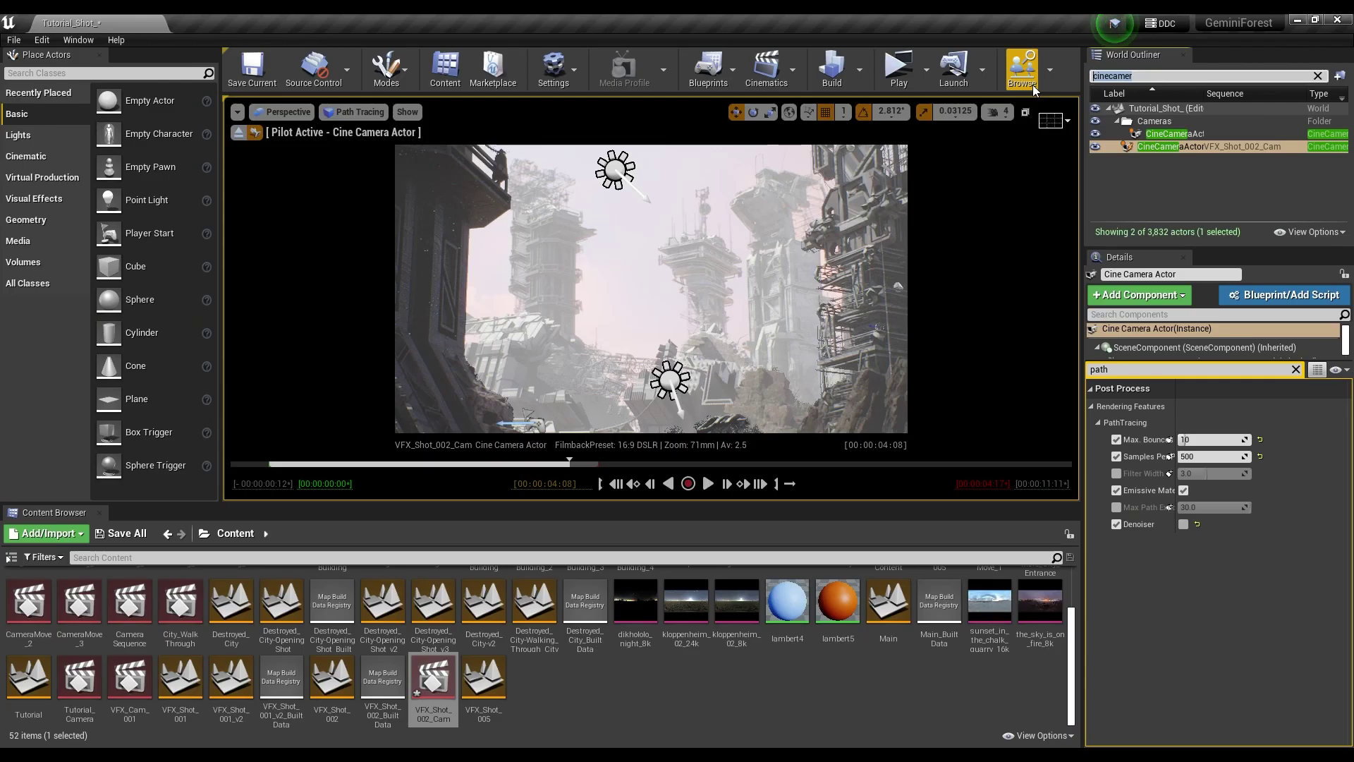
- Find ExponentialHeightFog via an 'exponential' Outliner search and tick Visible under Rendering
text(exponential)
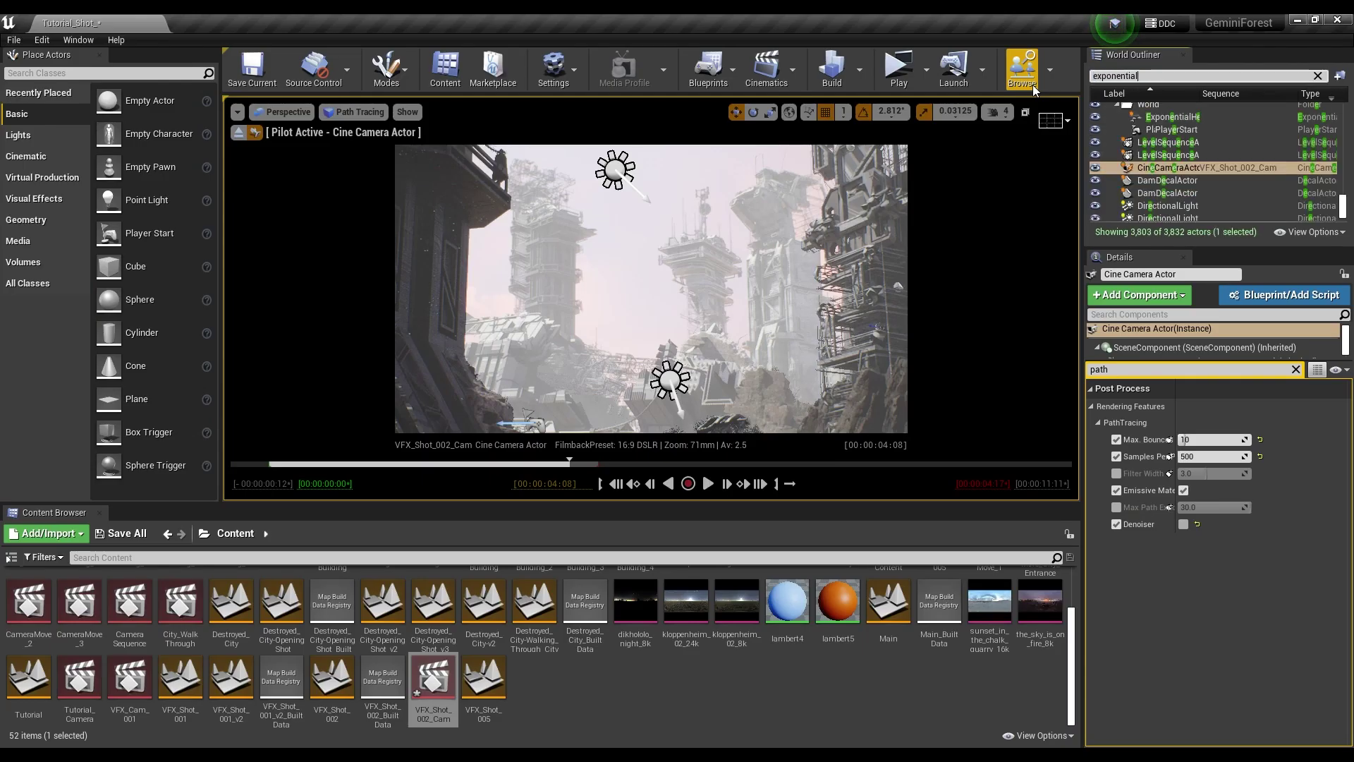
key(Return)
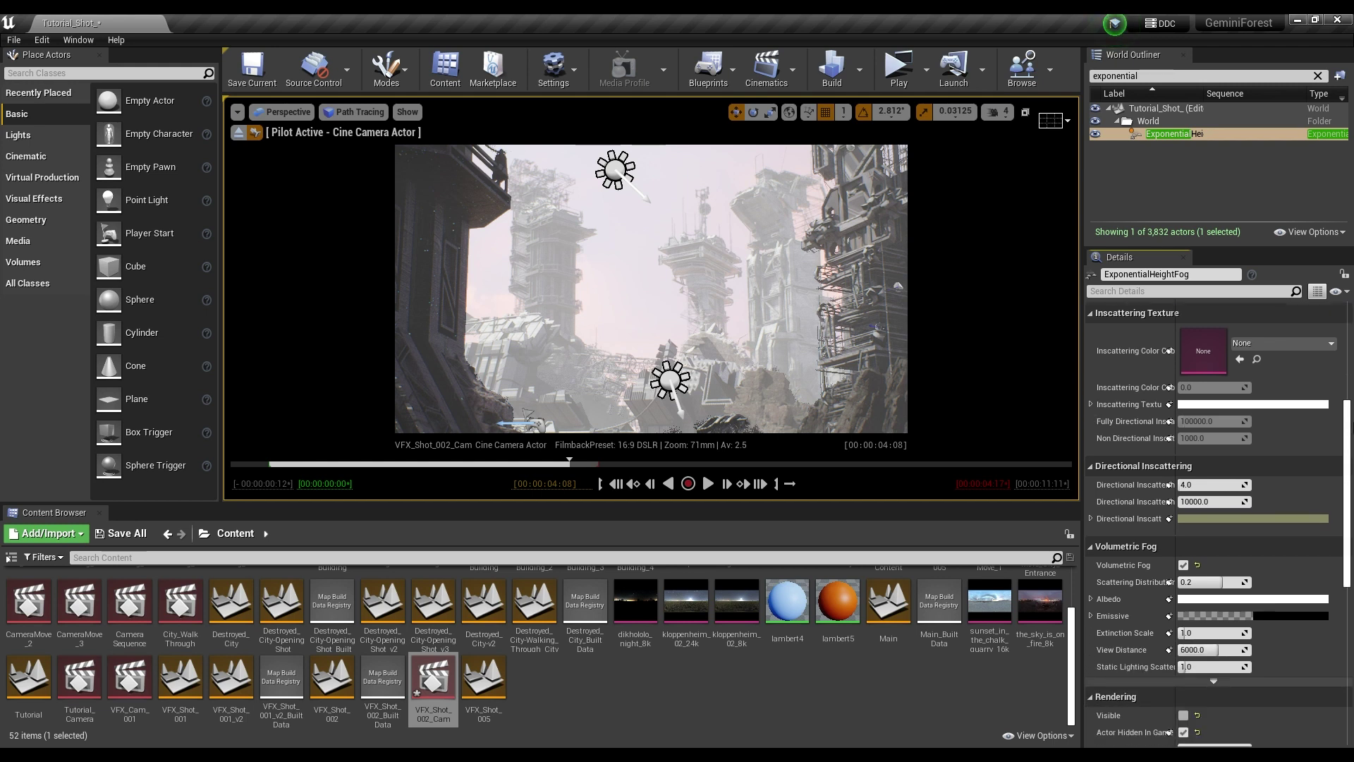
scroll(1199, 536, down, 5)
click(1184, 529)
click(1184, 546)
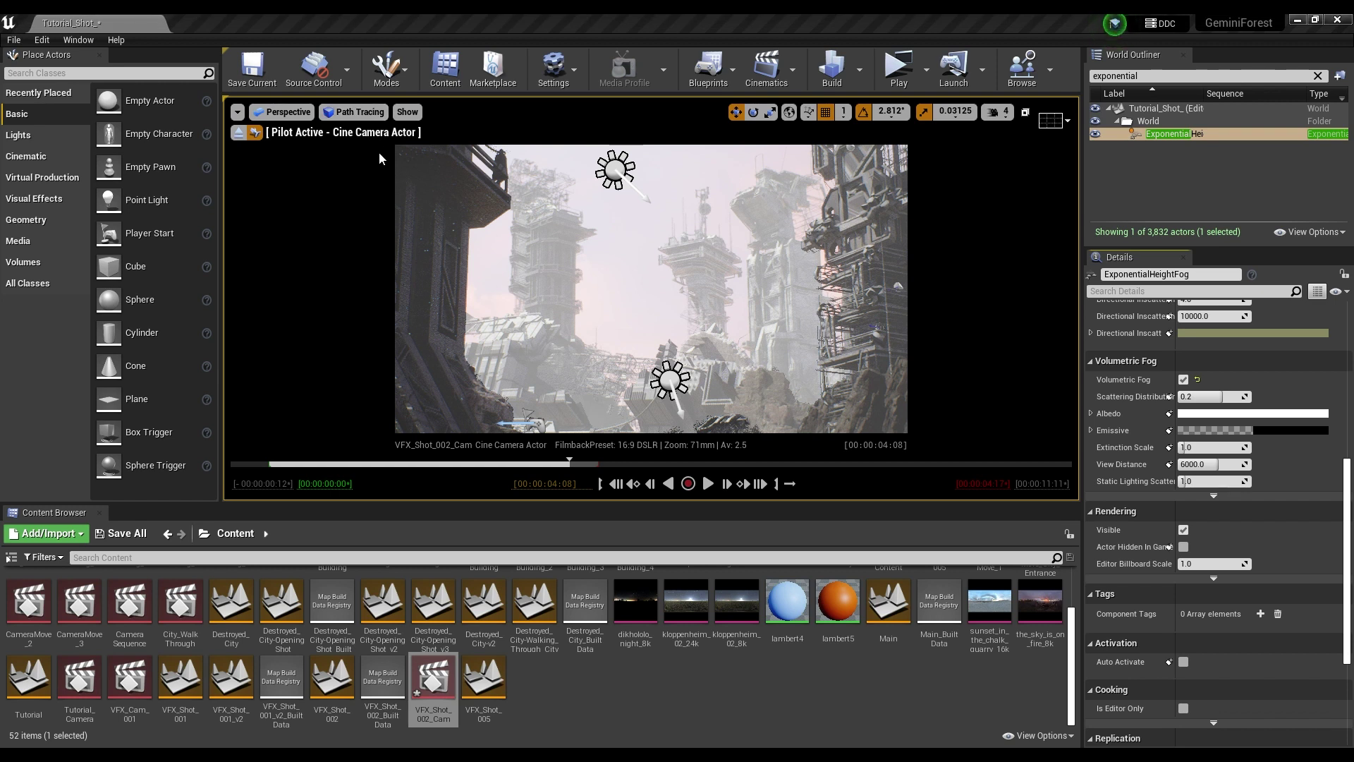
key(alt+4)
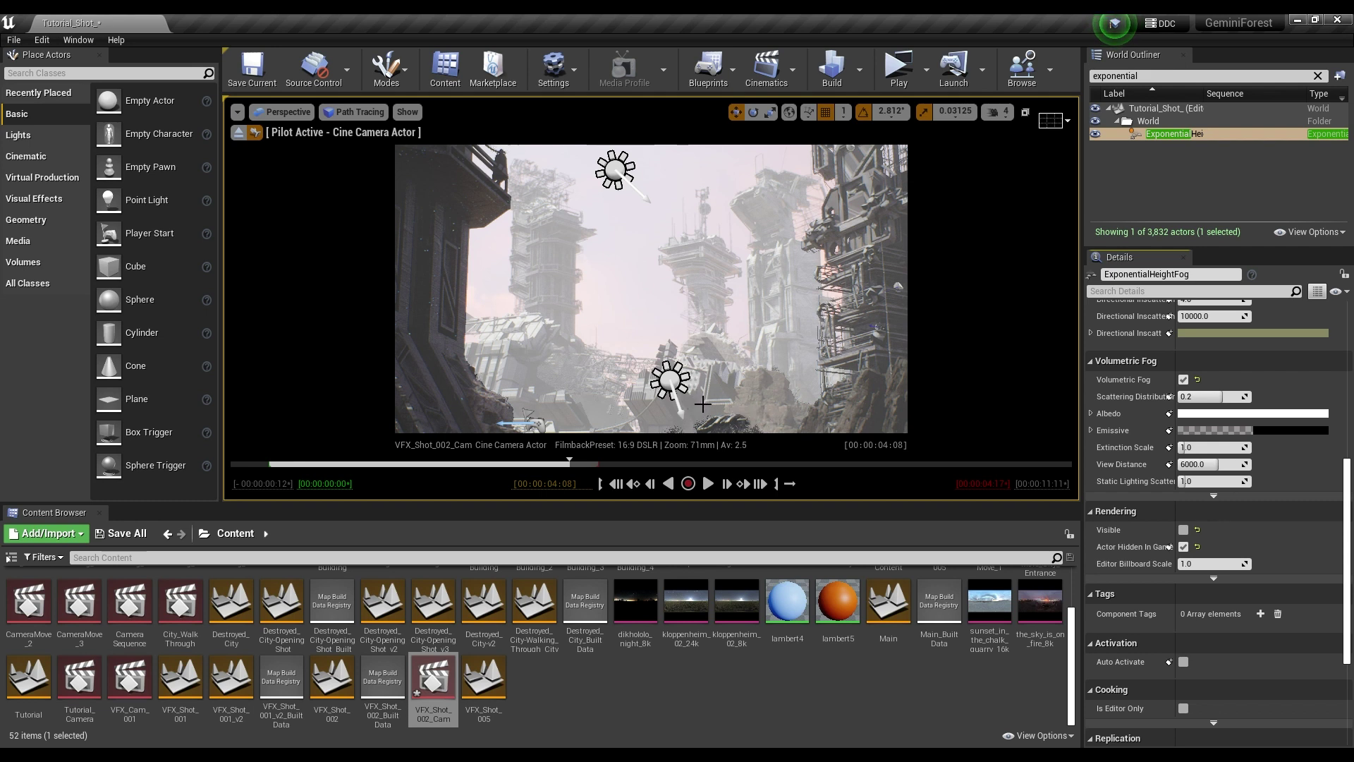
- Open VFX_Shot_002_Cam in Sequencer, send it to Movie Render Queue, and open a second job's Unsaved Config
double_click(433, 677)
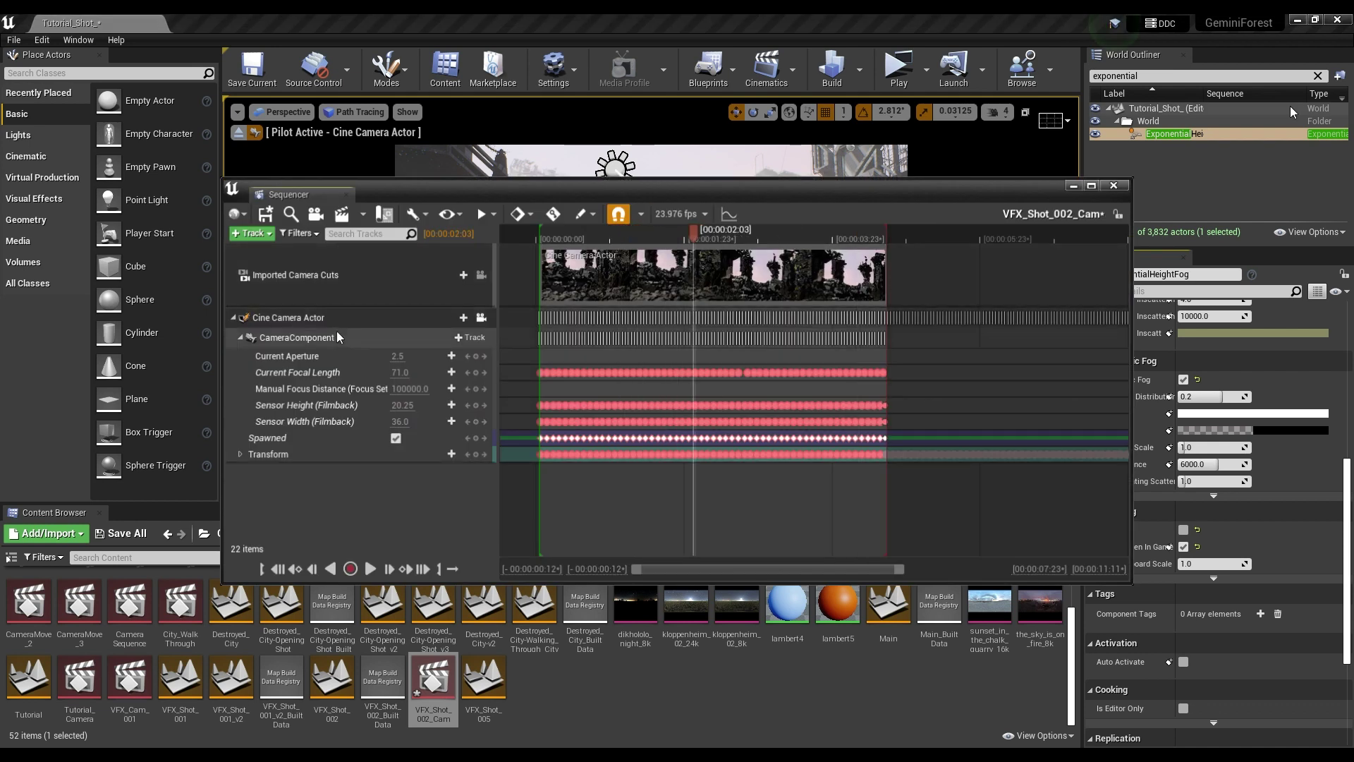
click(341, 214)
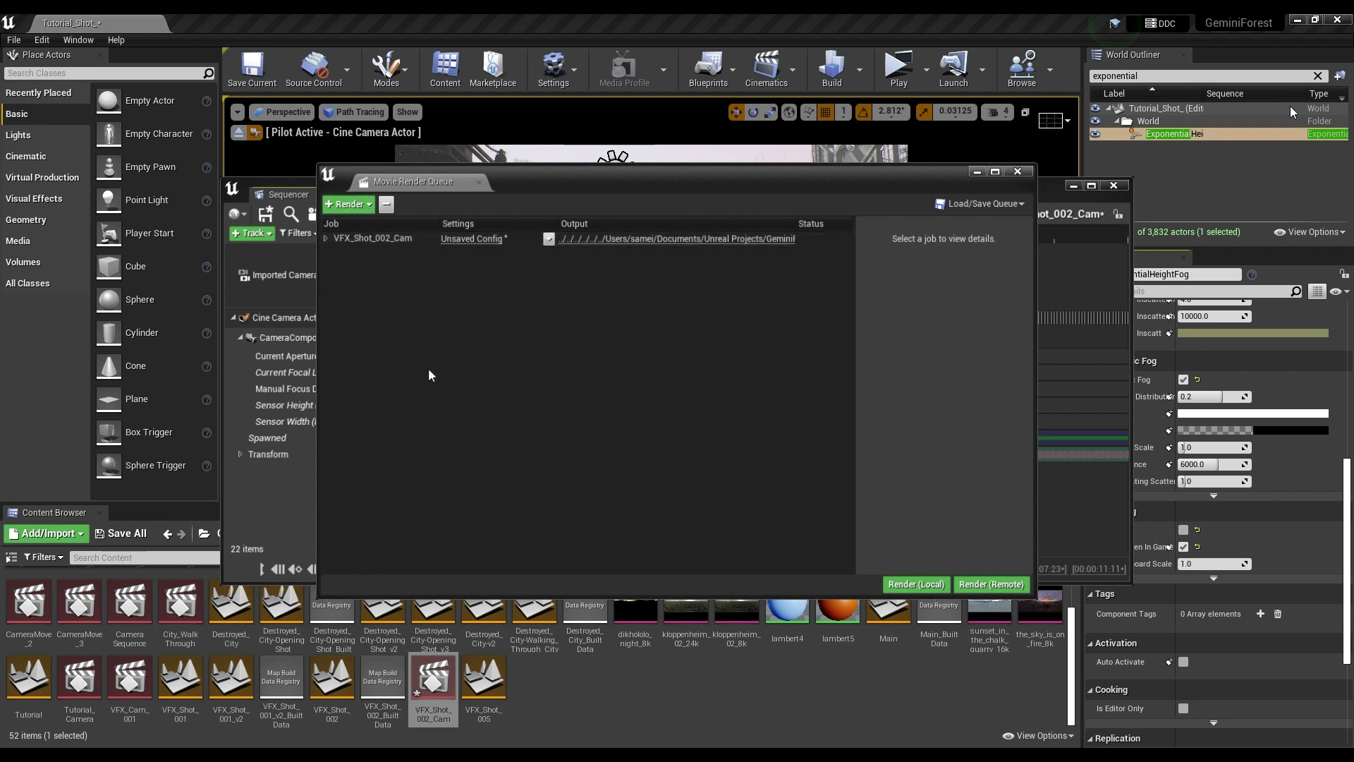
right_click(462, 308)
click(587, 324)
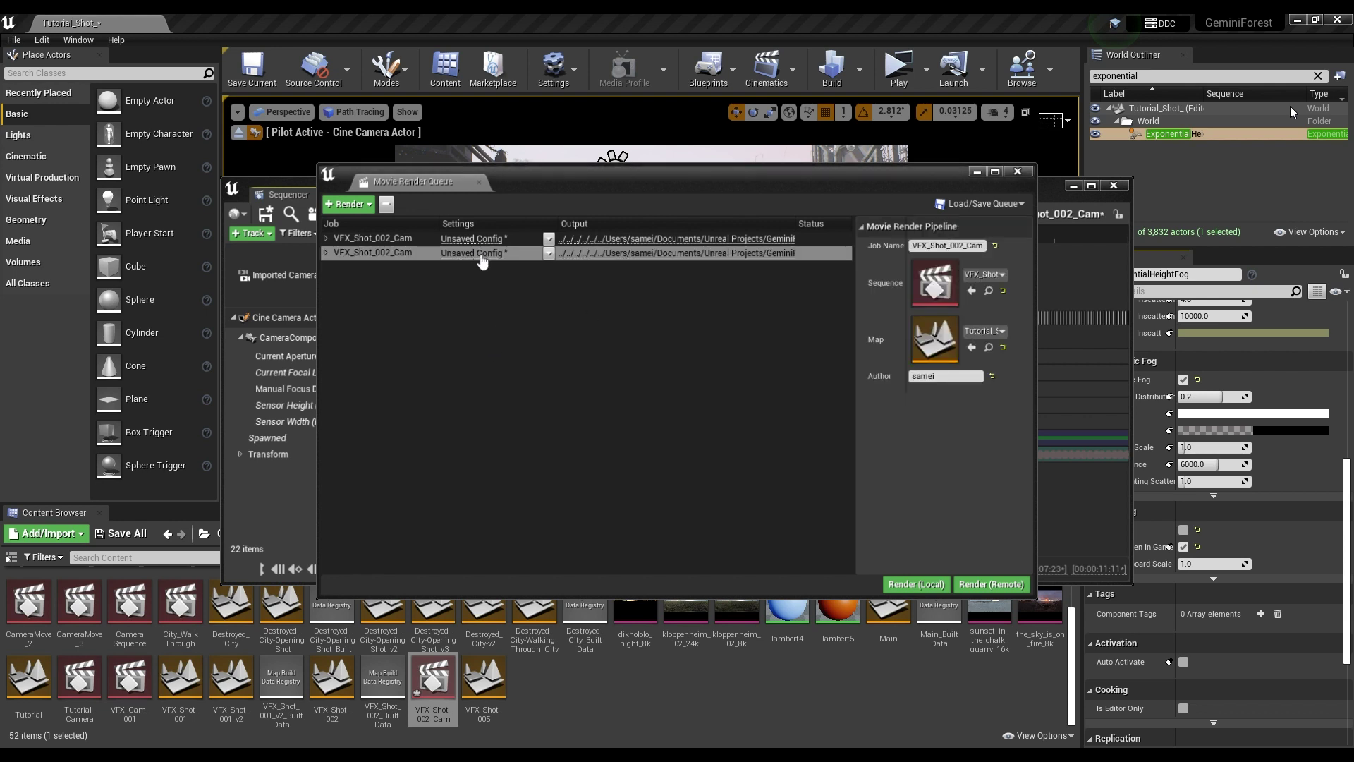
click(471, 253)
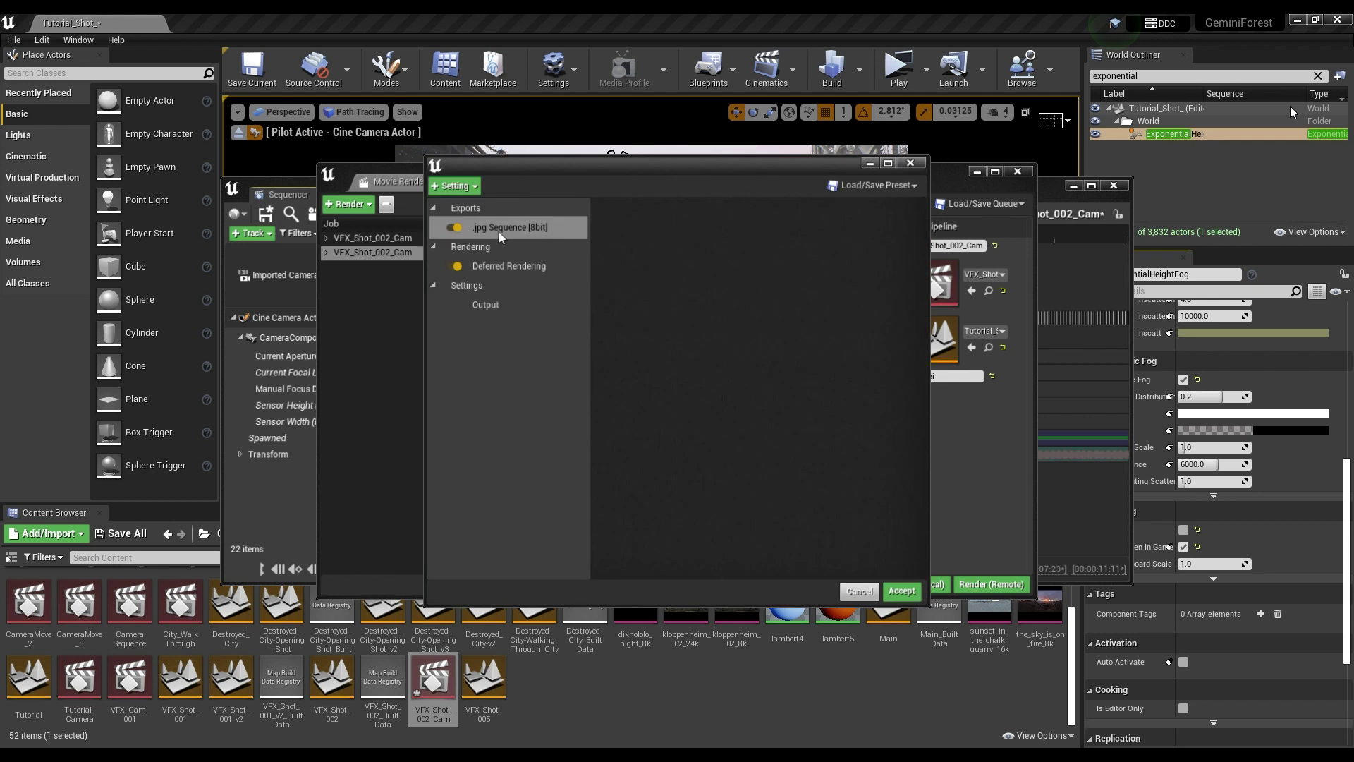
- Remove the .jpg Sequence export and Deferred Rendering pass from the job config
click(500, 233)
key(Delete)
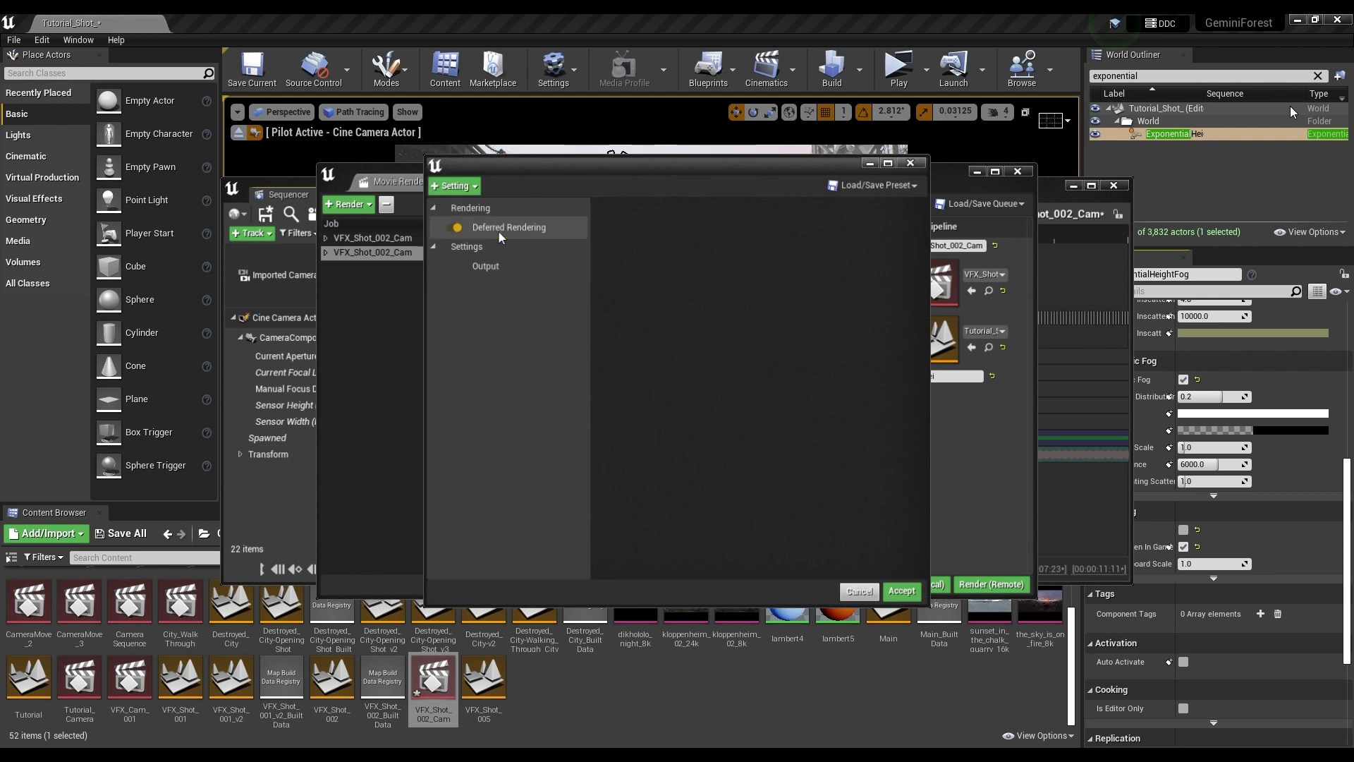
click(500, 228)
key(Delete)
click(499, 232)
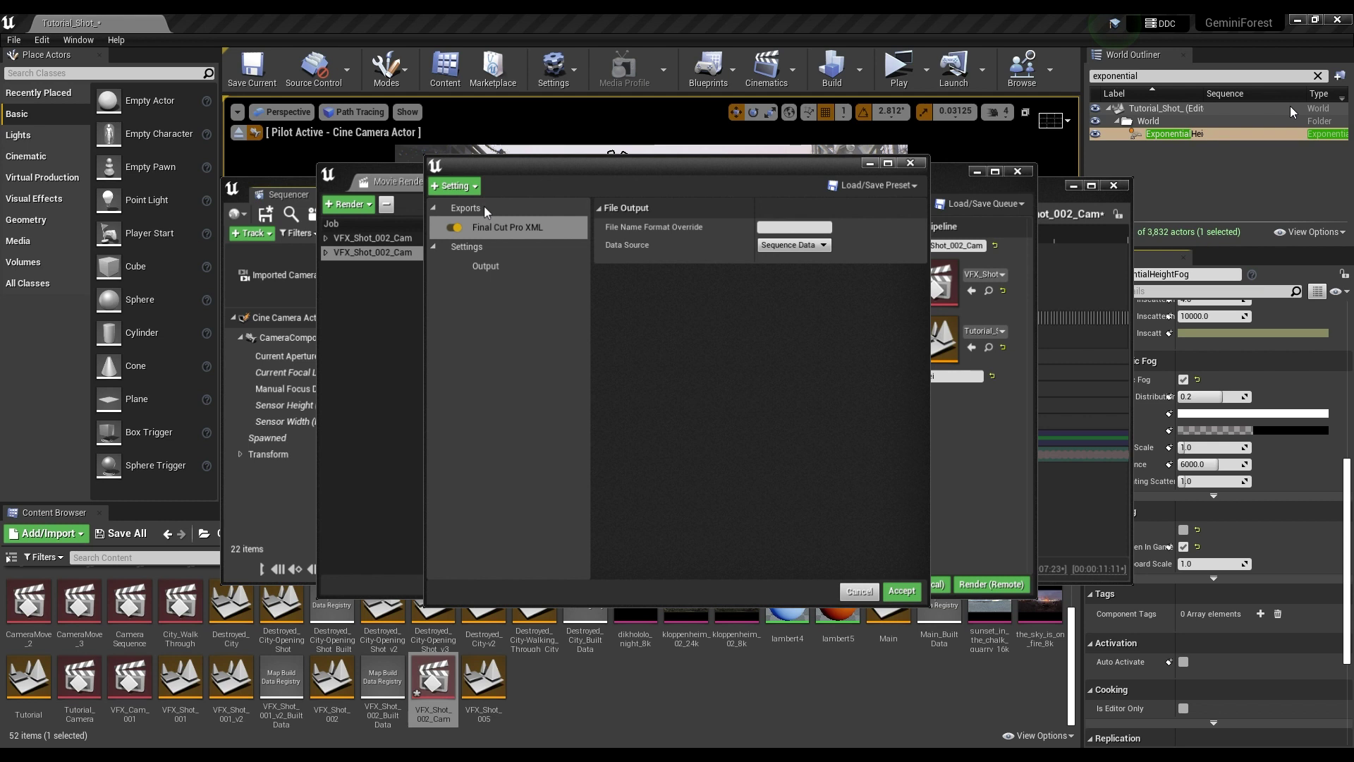
- Add Anti-aliasing, Path Tracer and Apple ProRes settings, with the codec set to 422 HQ
click(455, 185)
click(487, 296)
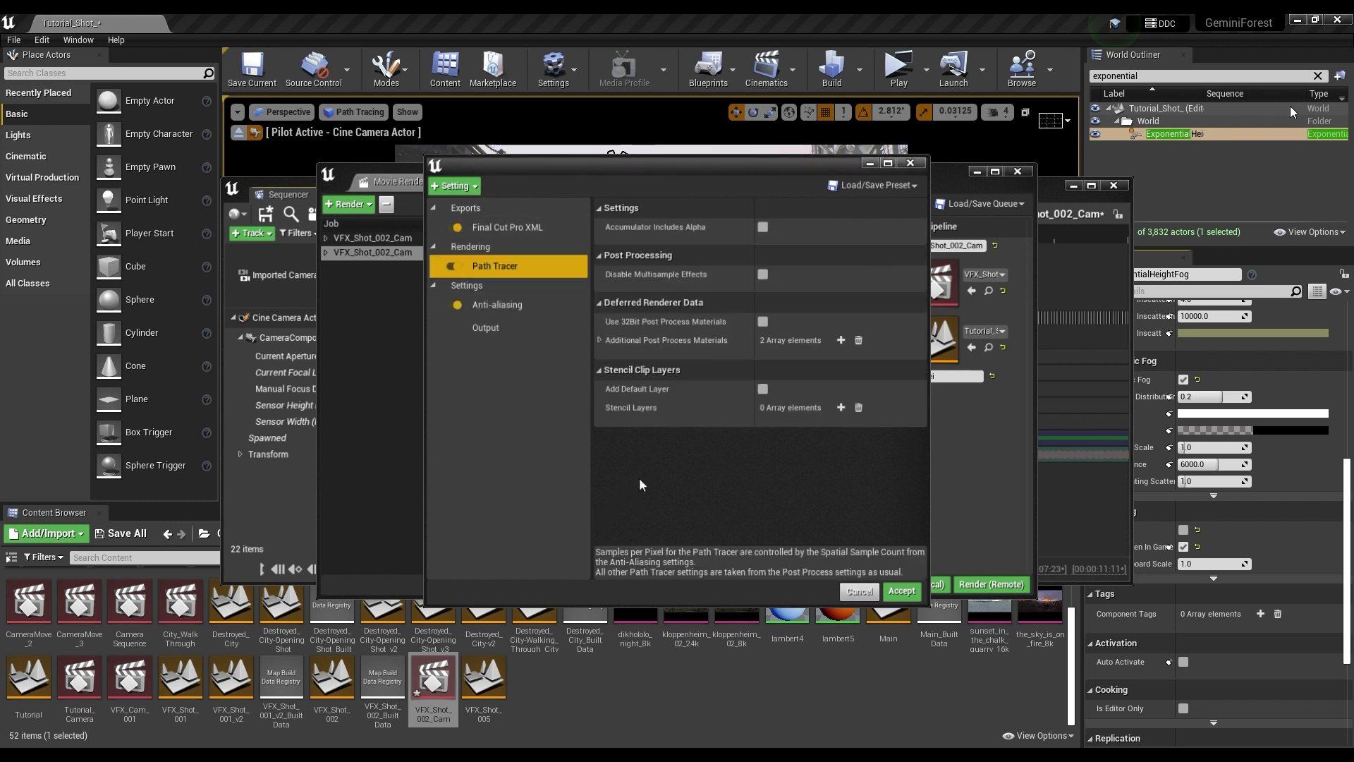
click(519, 372)
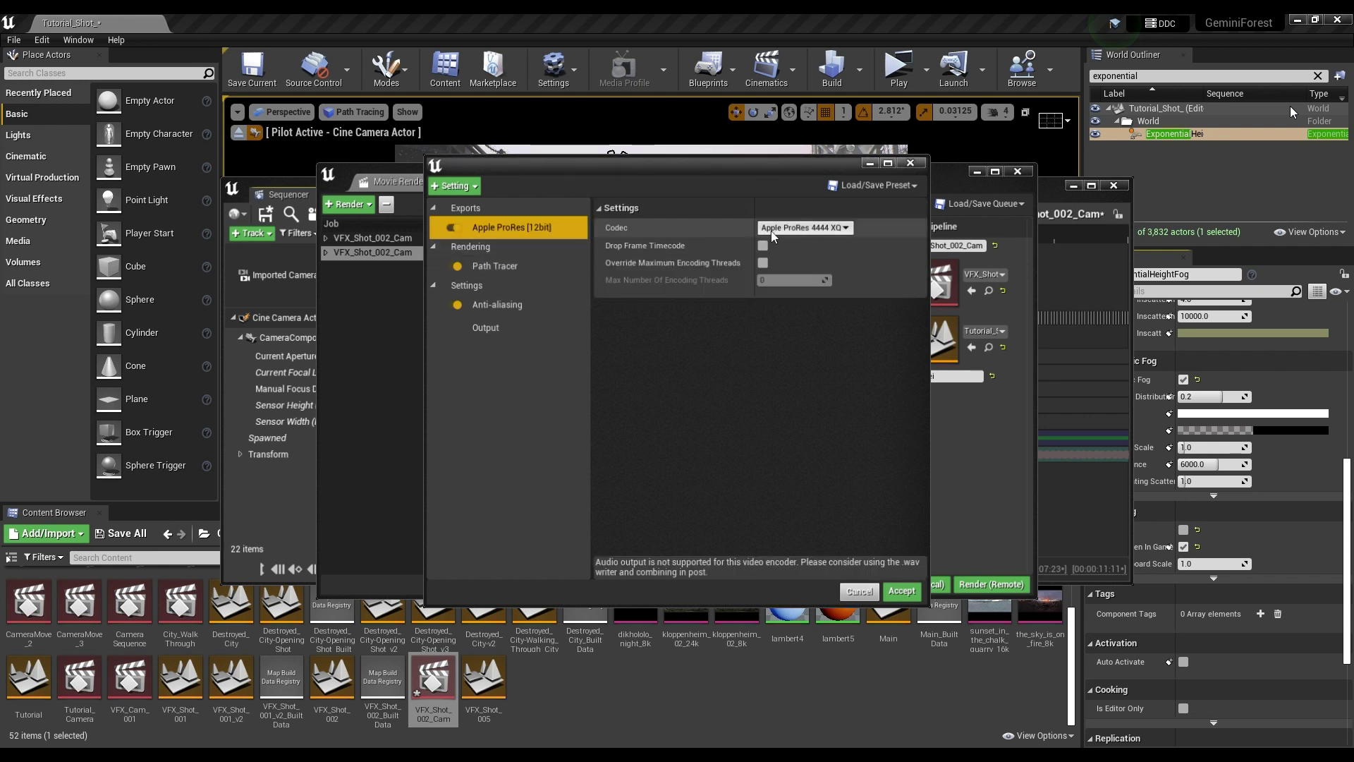
click(804, 227)
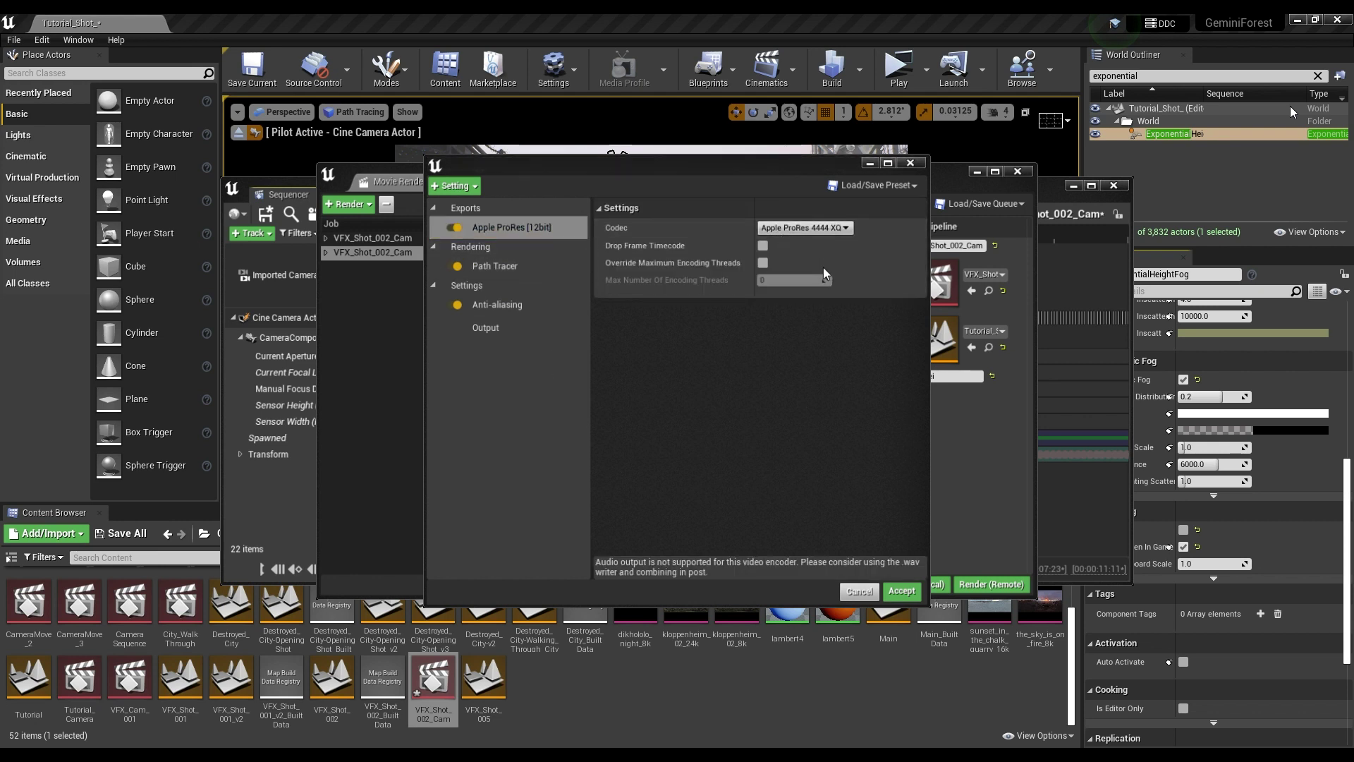
click(804, 272)
click(491, 272)
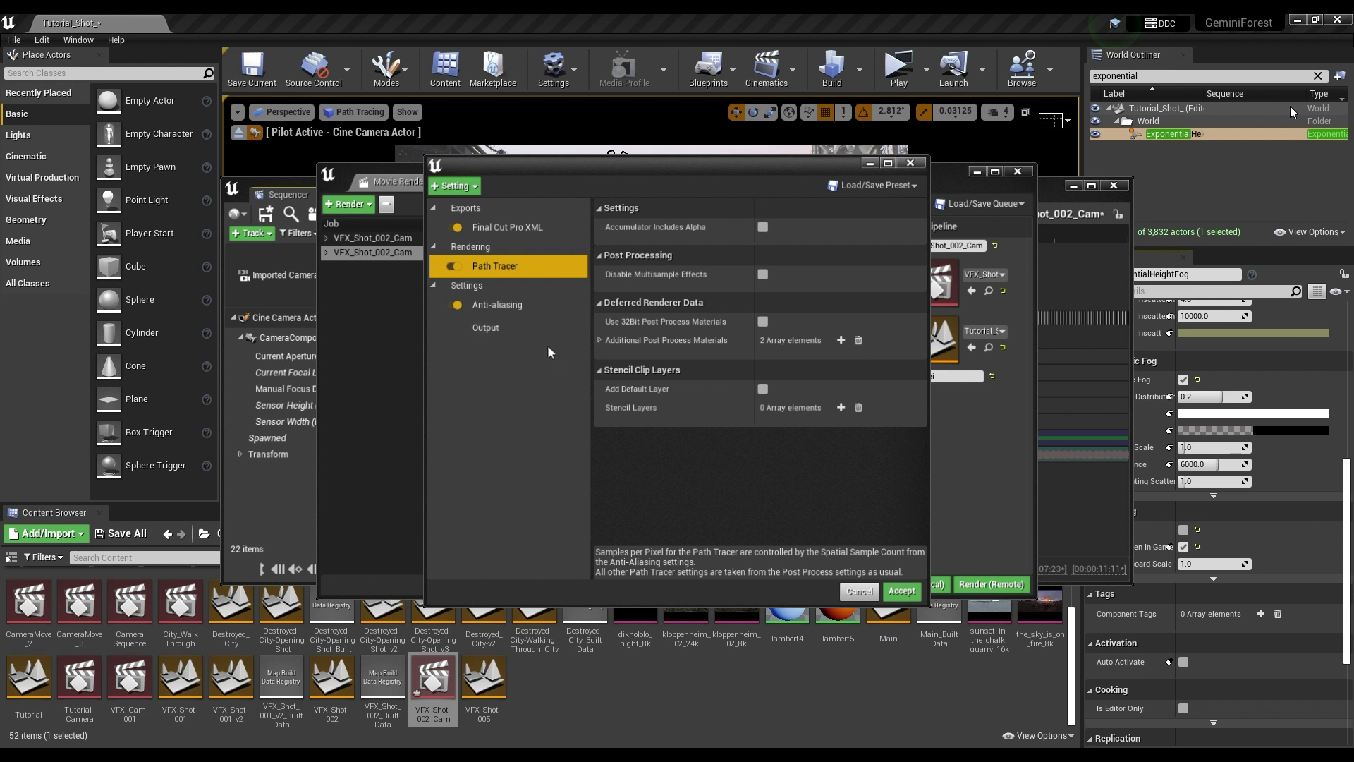
click(503, 305)
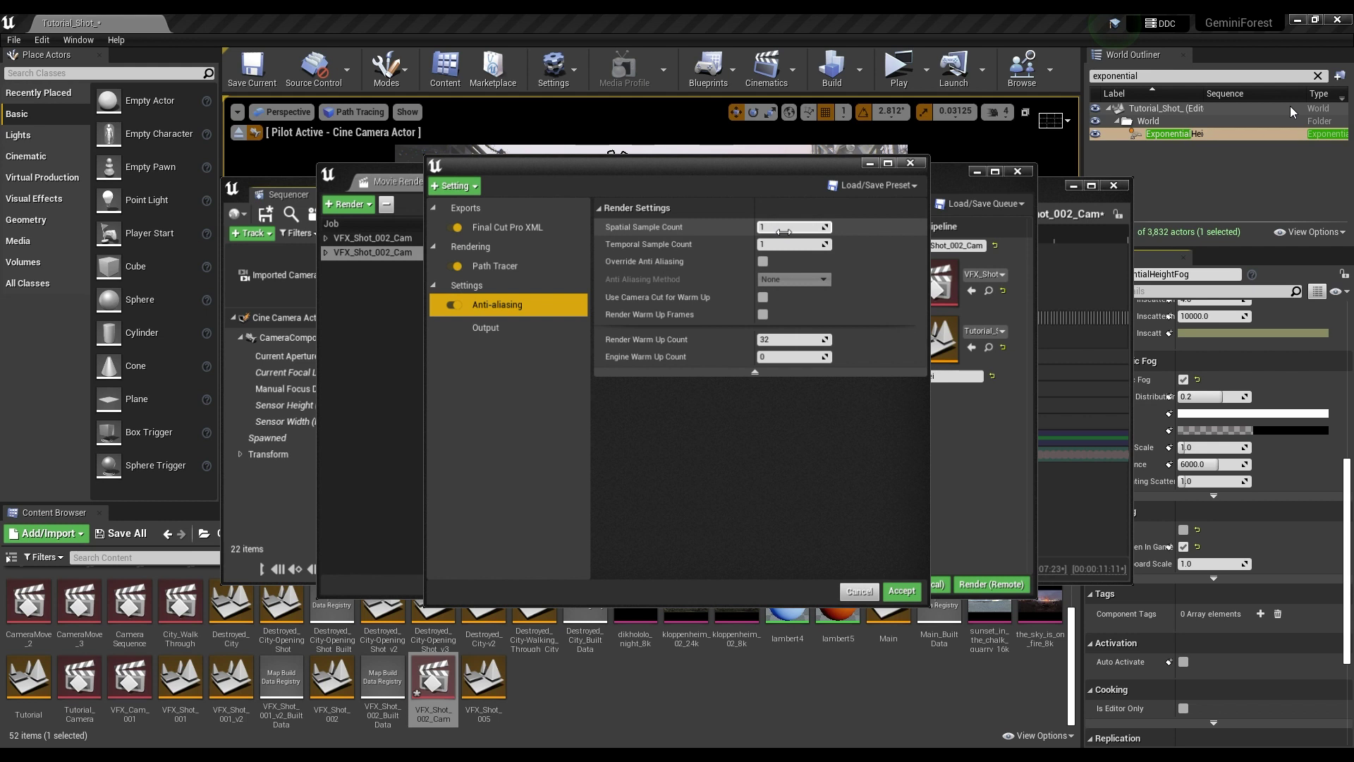
- Set Spatial and Temporal Sample Count to 20 and override anti-aliasing to None
click(784, 231)
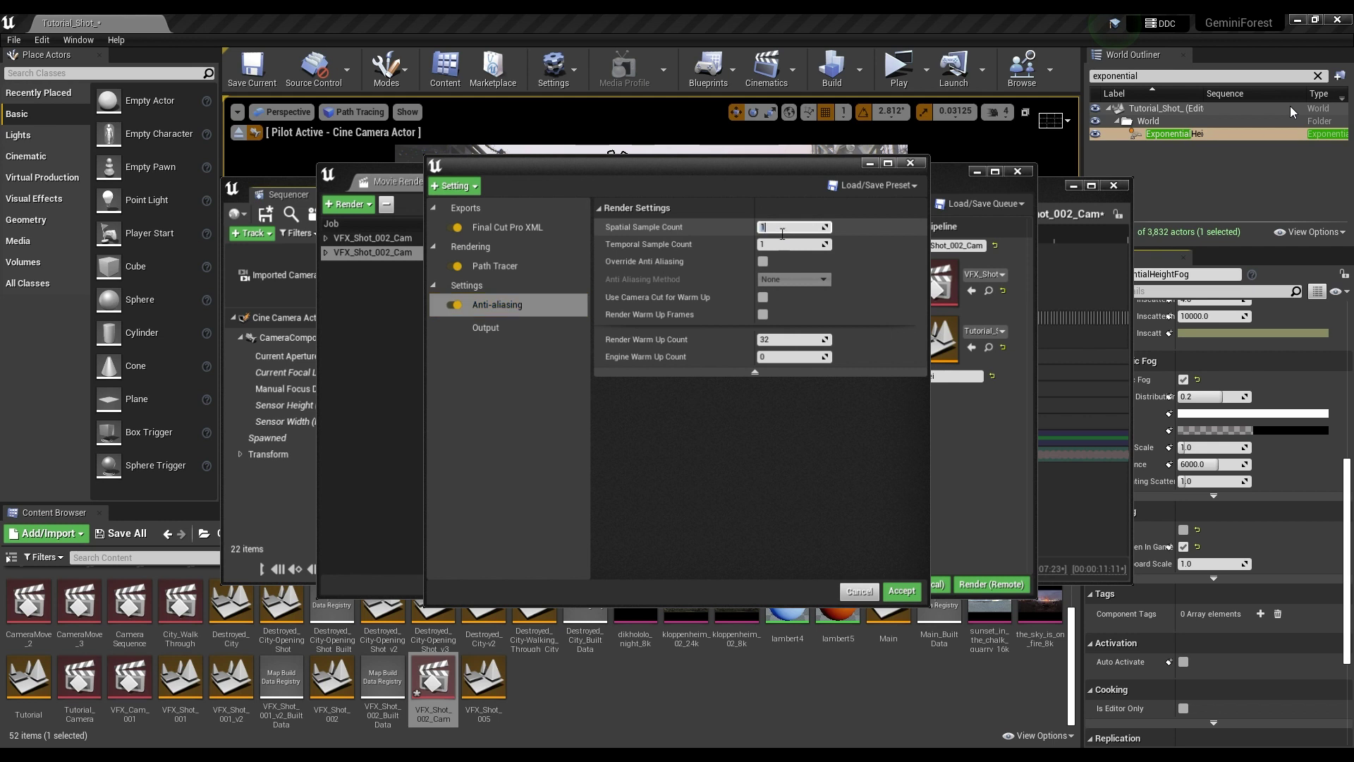
key(Tab)
text(20)
key(Return)
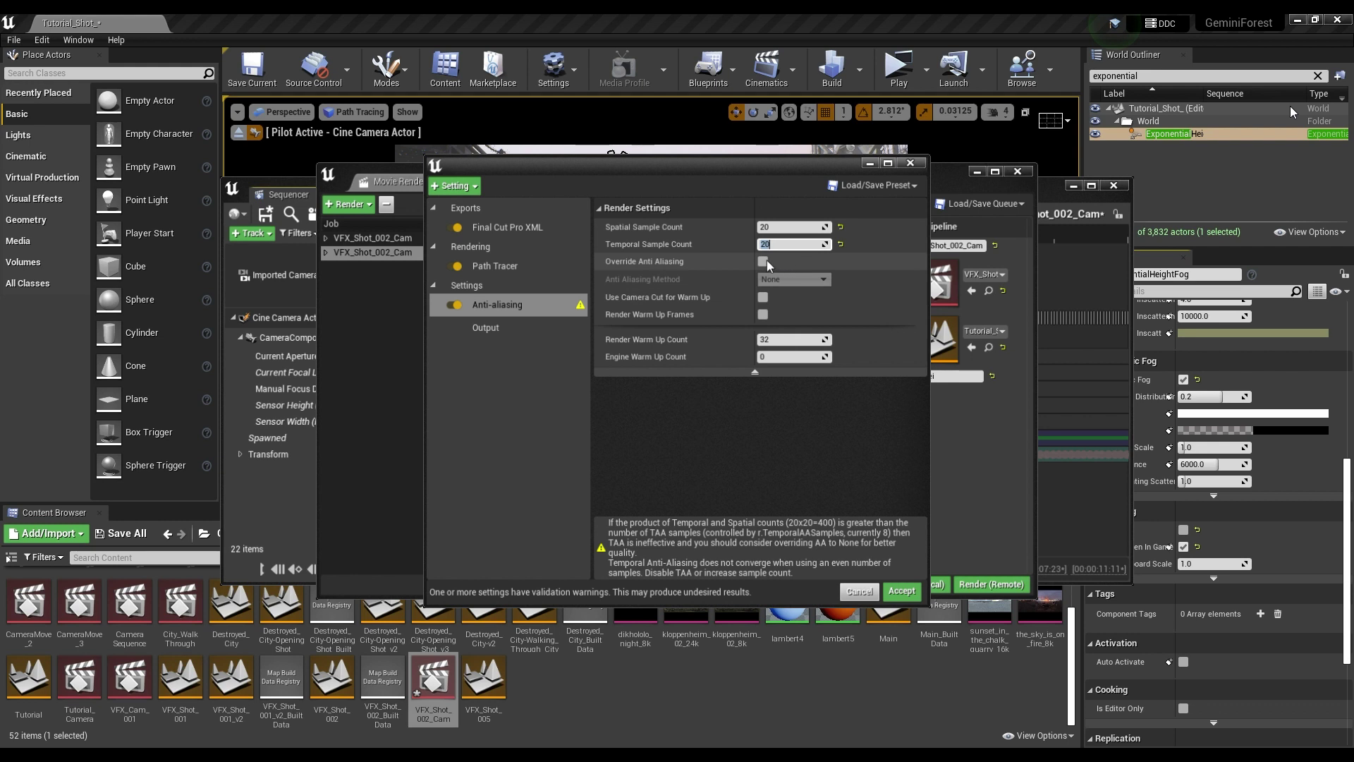
click(764, 262)
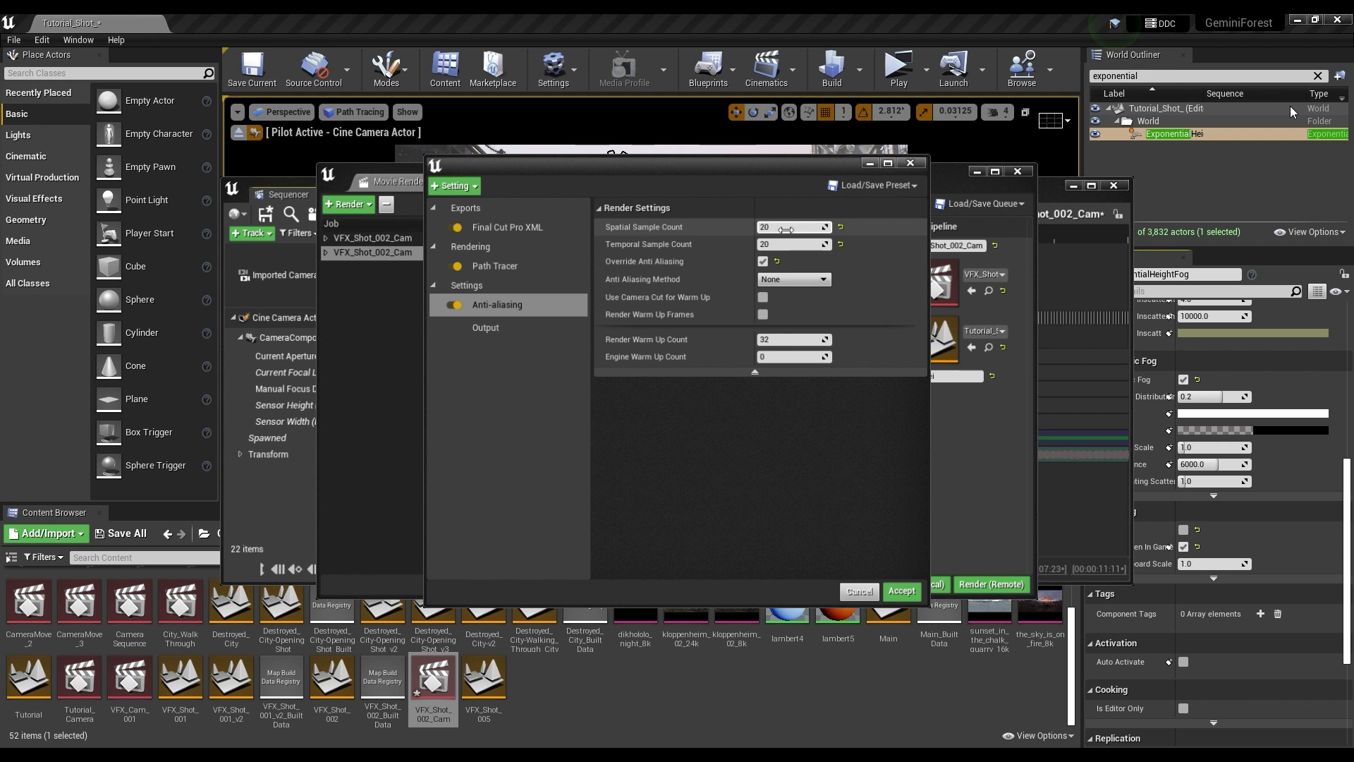
- Review the 1920x1080 Output file settings and accept the job configuration
click(498, 304)
click(508, 330)
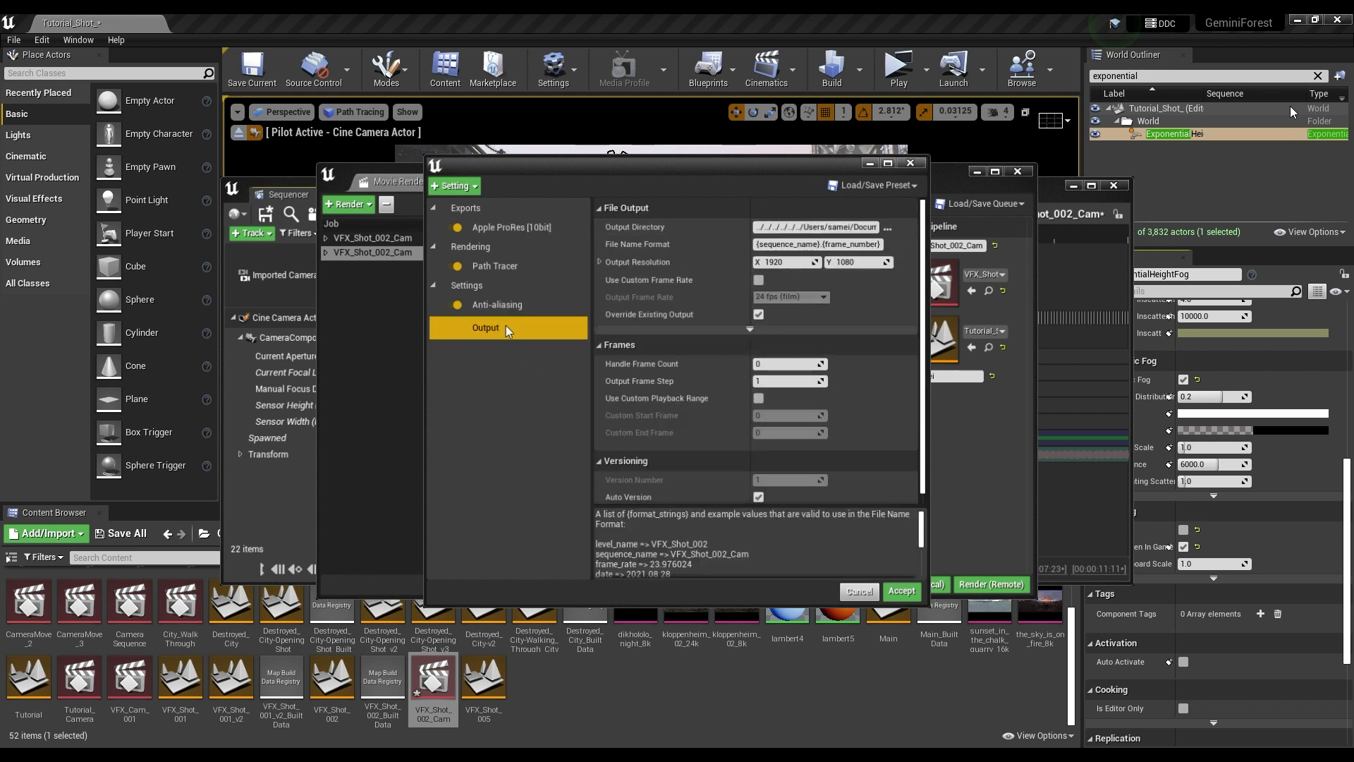
click(899, 593)
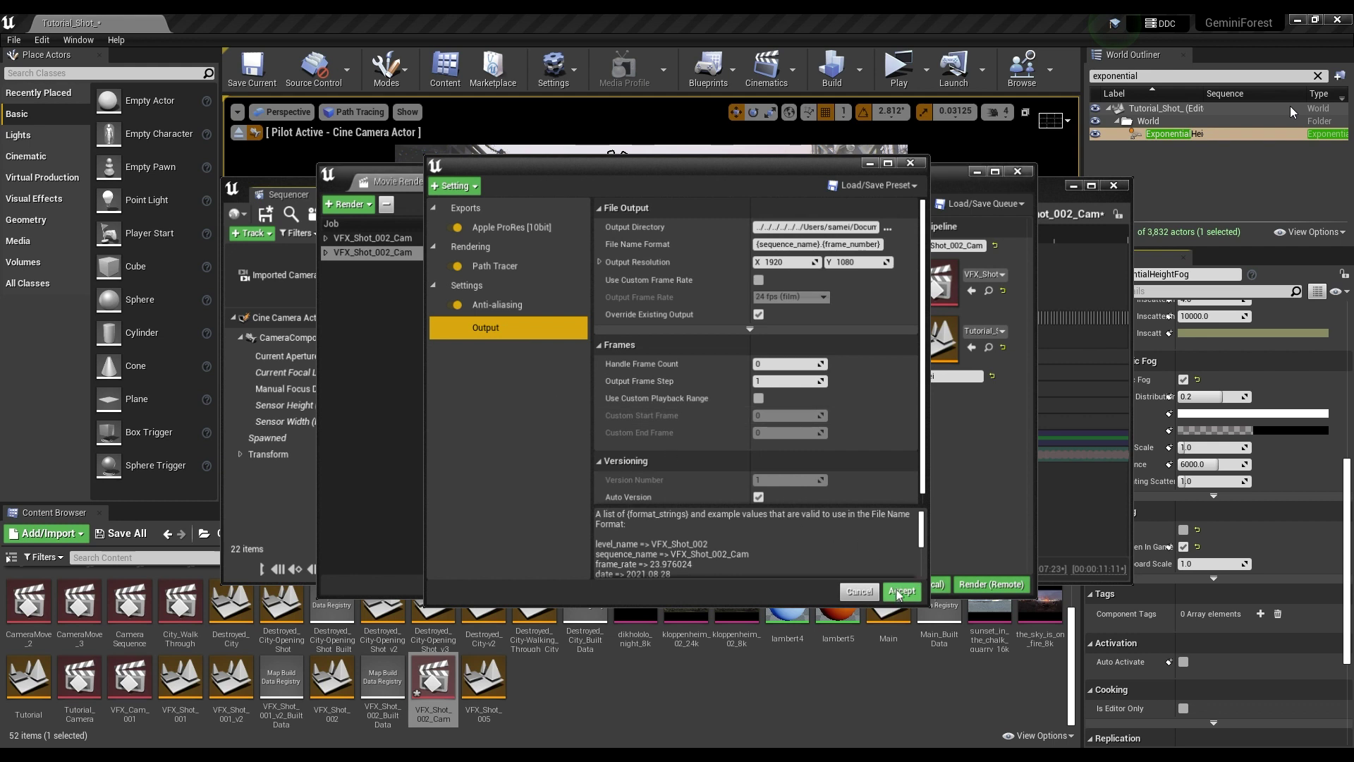